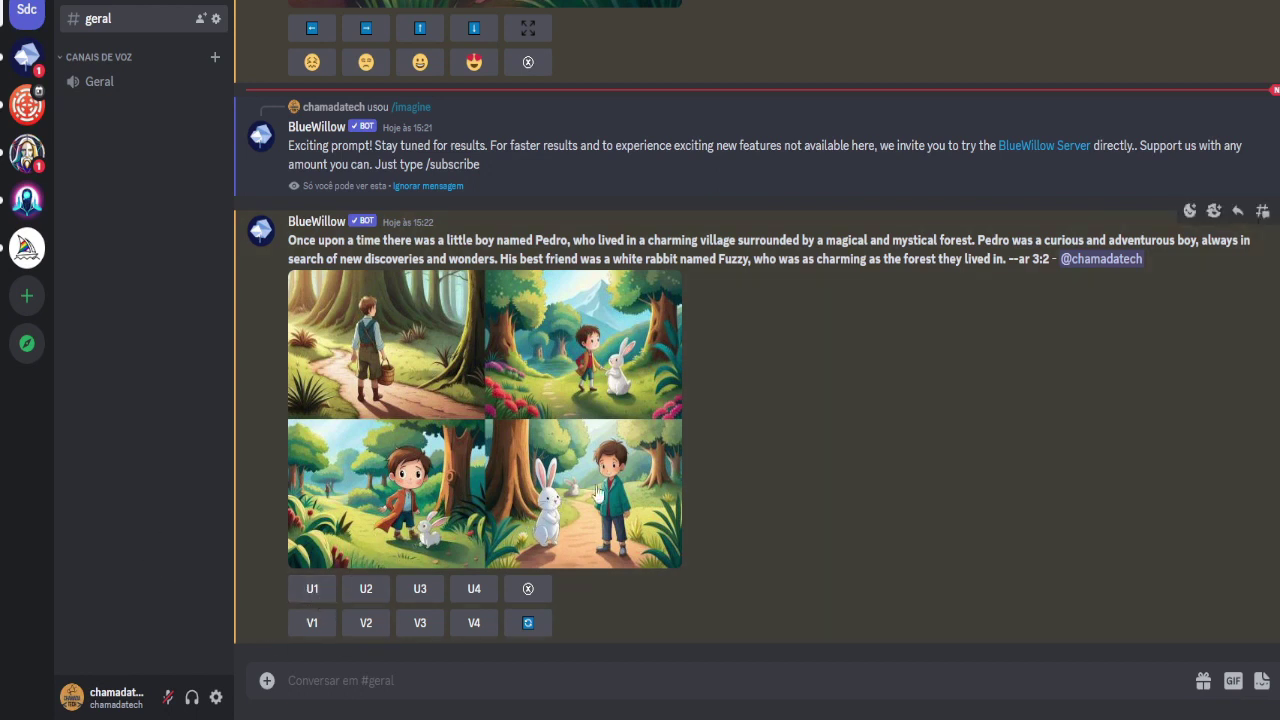
Step: Upscale the fourth variation of the boy and rabbit image, then open the enlarged result and its copy and save options
{"action": "left_click", "coordinate": [476, 589]}
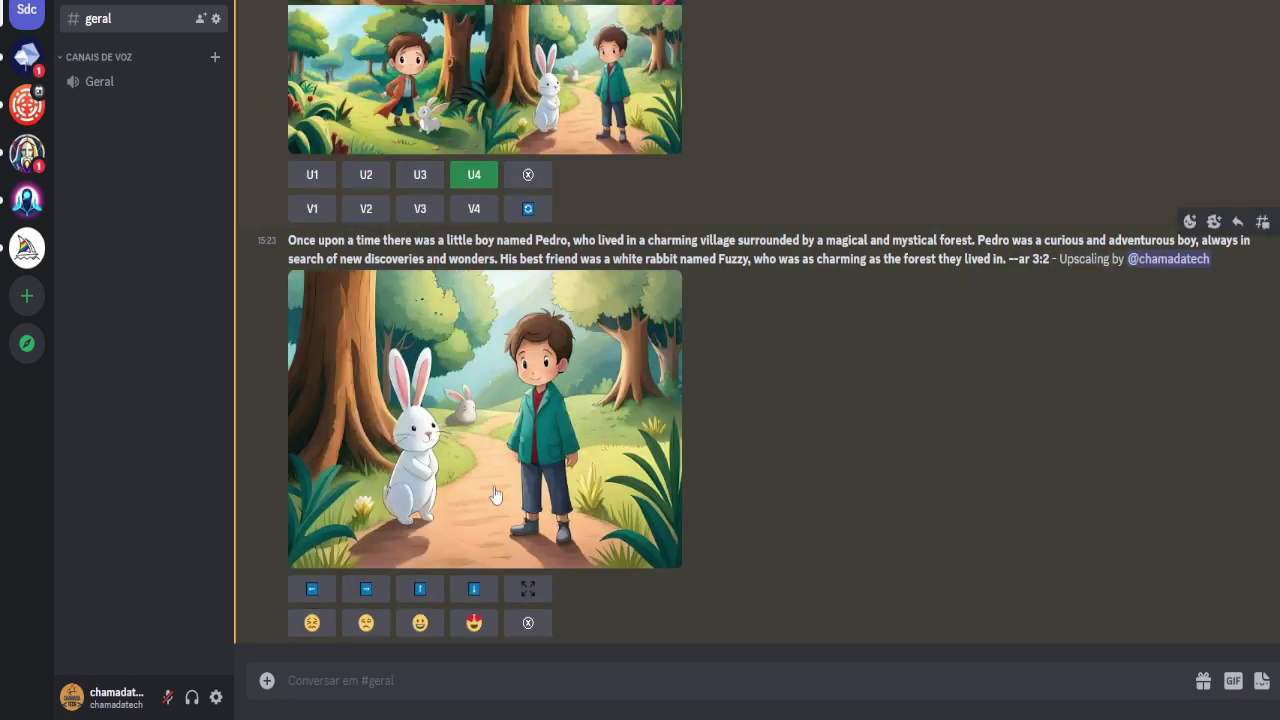
{"action": "left_click", "coordinate": [466, 440]}
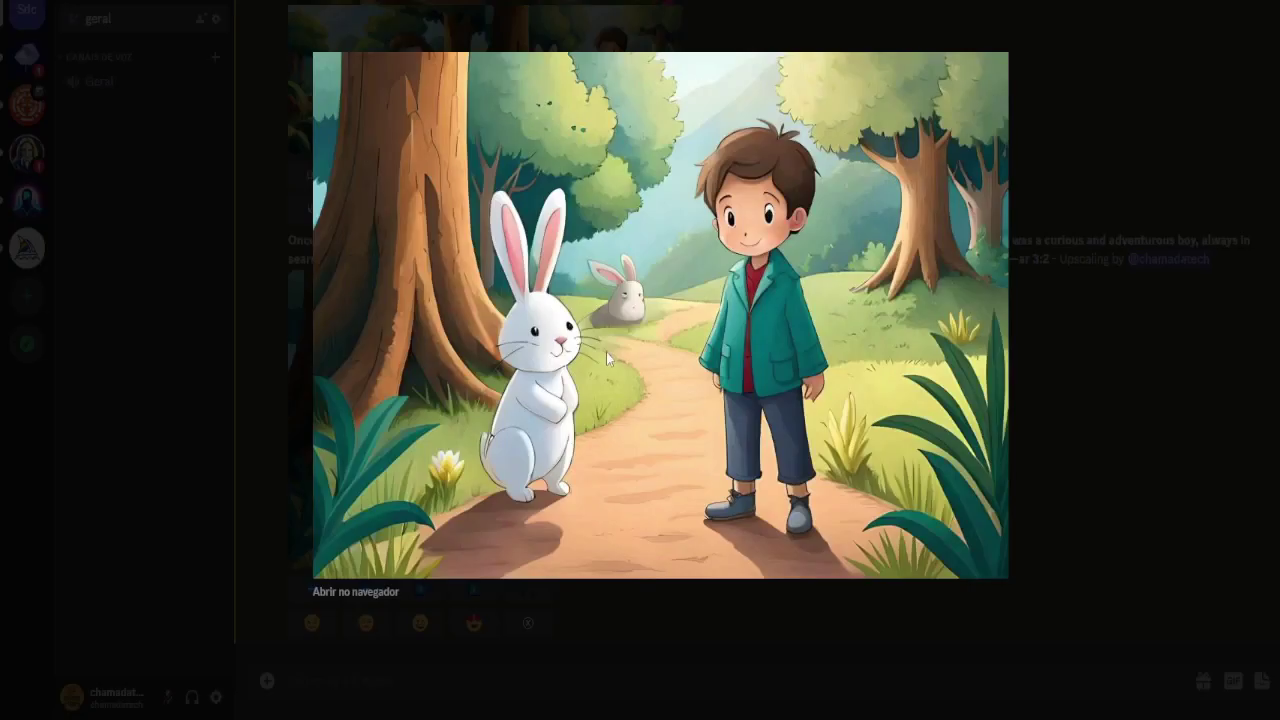
{"action": "right_click", "coordinate": [606, 352]}
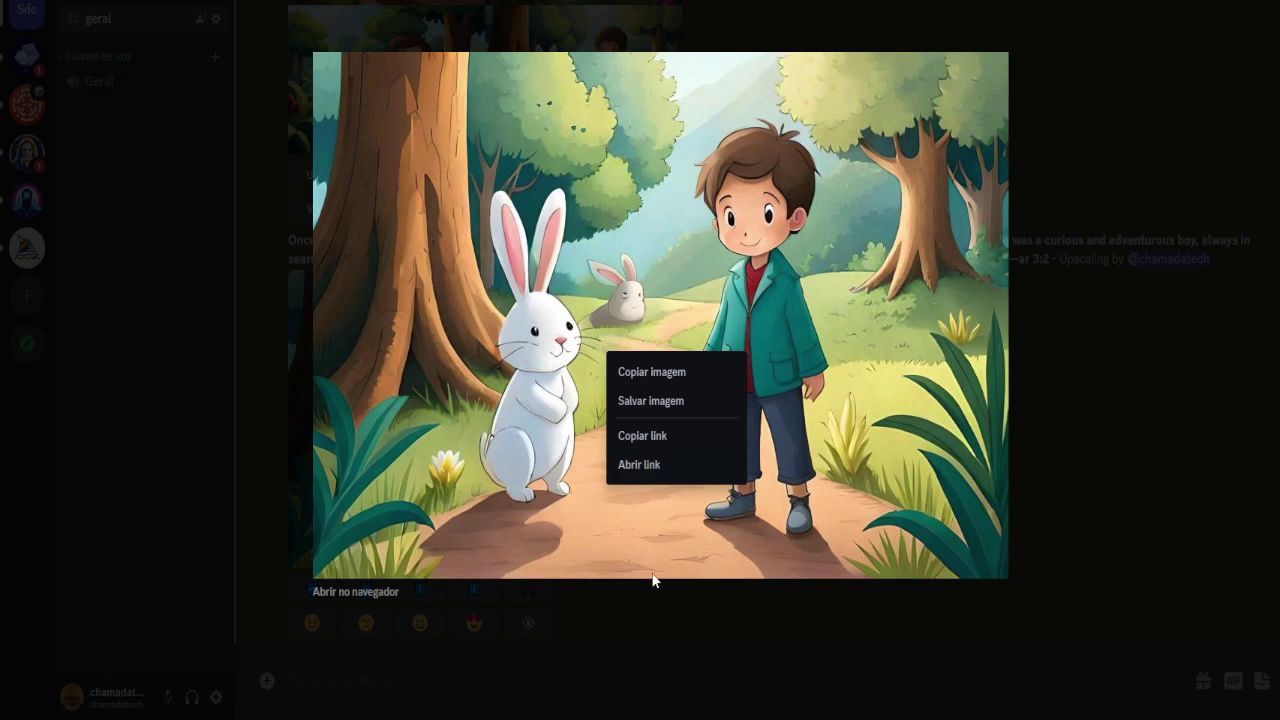
{"action": "left_click", "coordinate": [686, 656]}
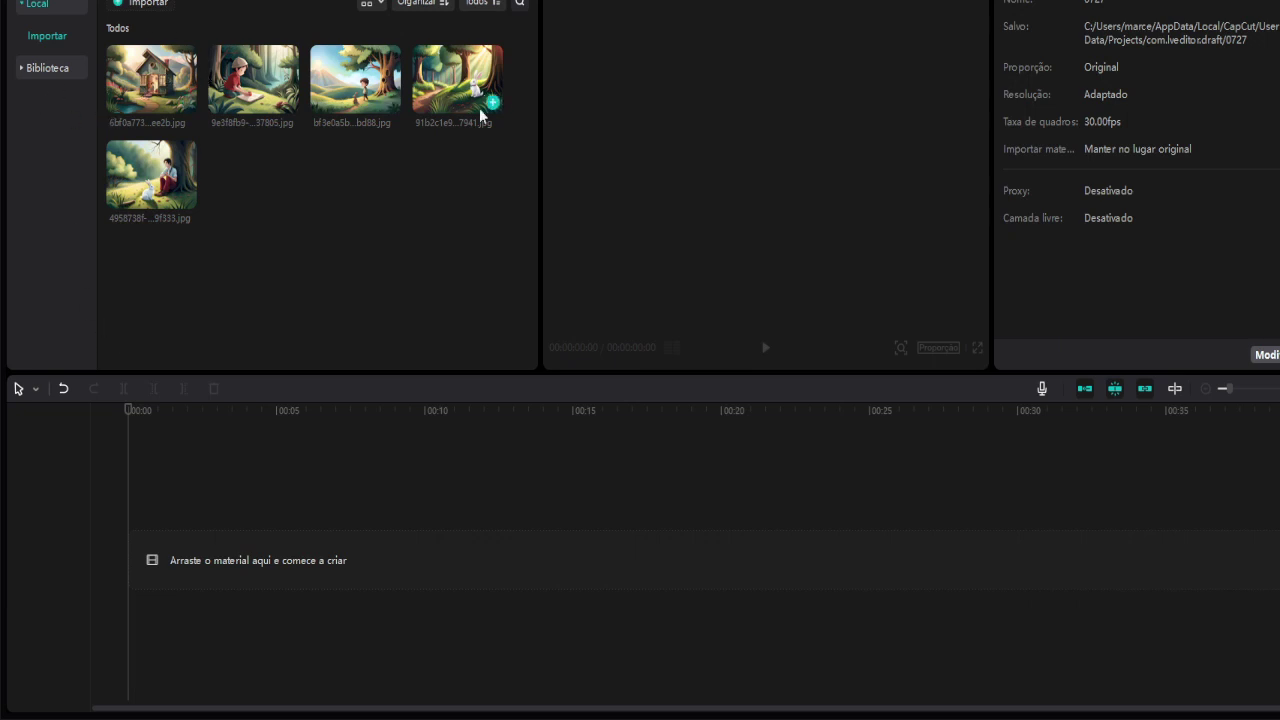
Step: Switch to CapCut and place the five imported story images back to back on the timeline, starting at 00:00
{"action": "mouse_move", "coordinate": [126, 192]}
{"action": "left_click_drag", "start_coordinate": [141, 71], "coordinate": [129, 564]}
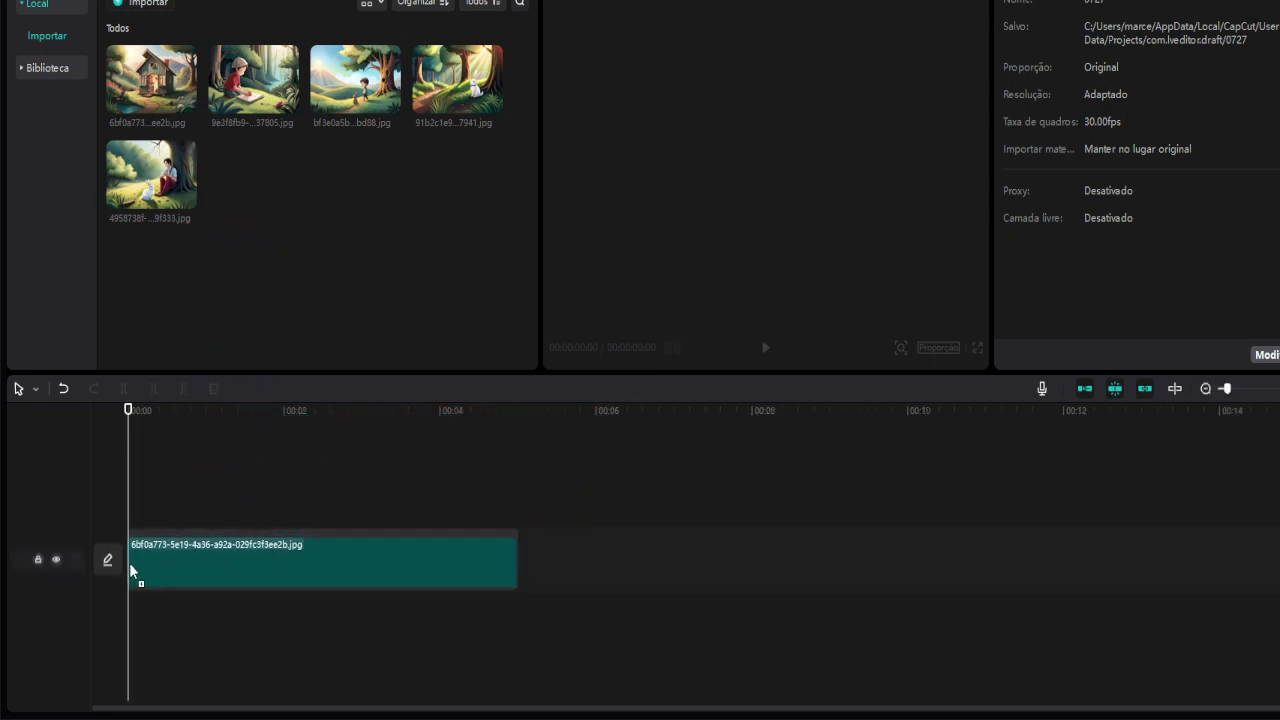
{"action": "left_click_drag", "start_coordinate": [253, 80], "coordinate": [528, 552]}
{"action": "left_click_drag", "start_coordinate": [355, 80], "coordinate": [910, 560]}
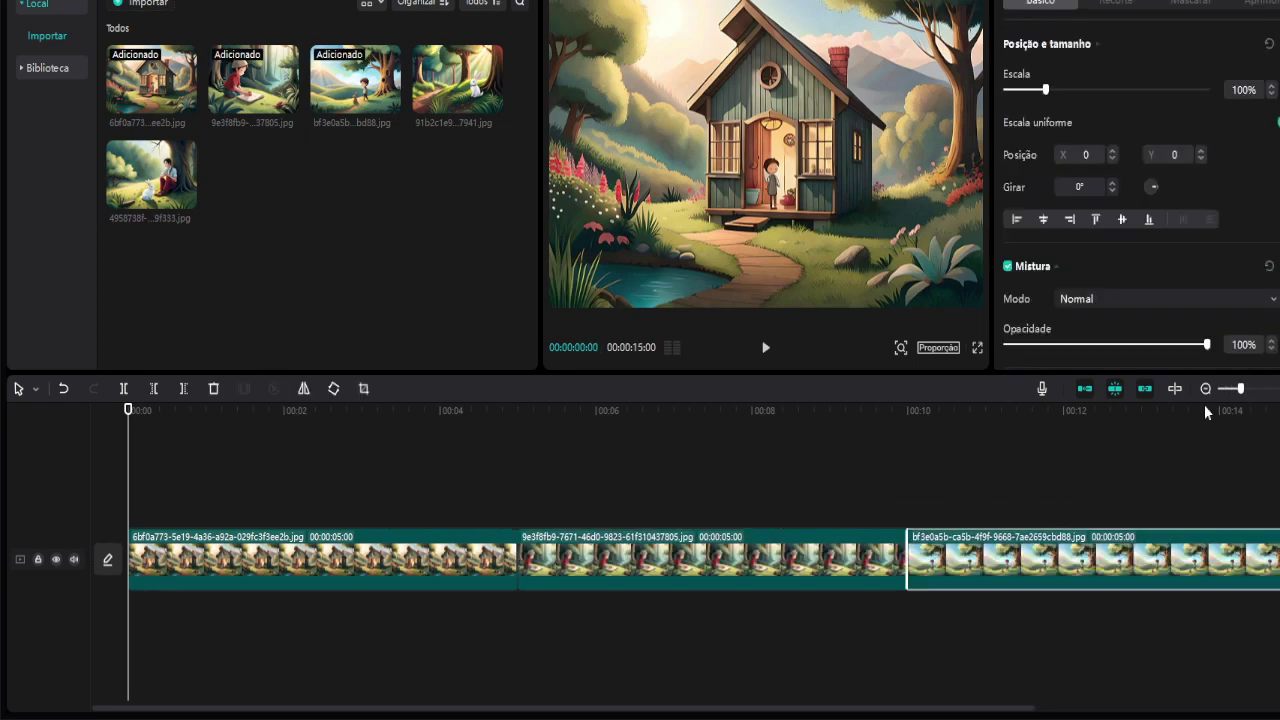
{"action": "left_click_drag", "start_coordinate": [457, 80], "coordinate": [700, 530]}
{"action": "left_click_drag", "start_coordinate": [151, 172], "coordinate": [858, 530]}
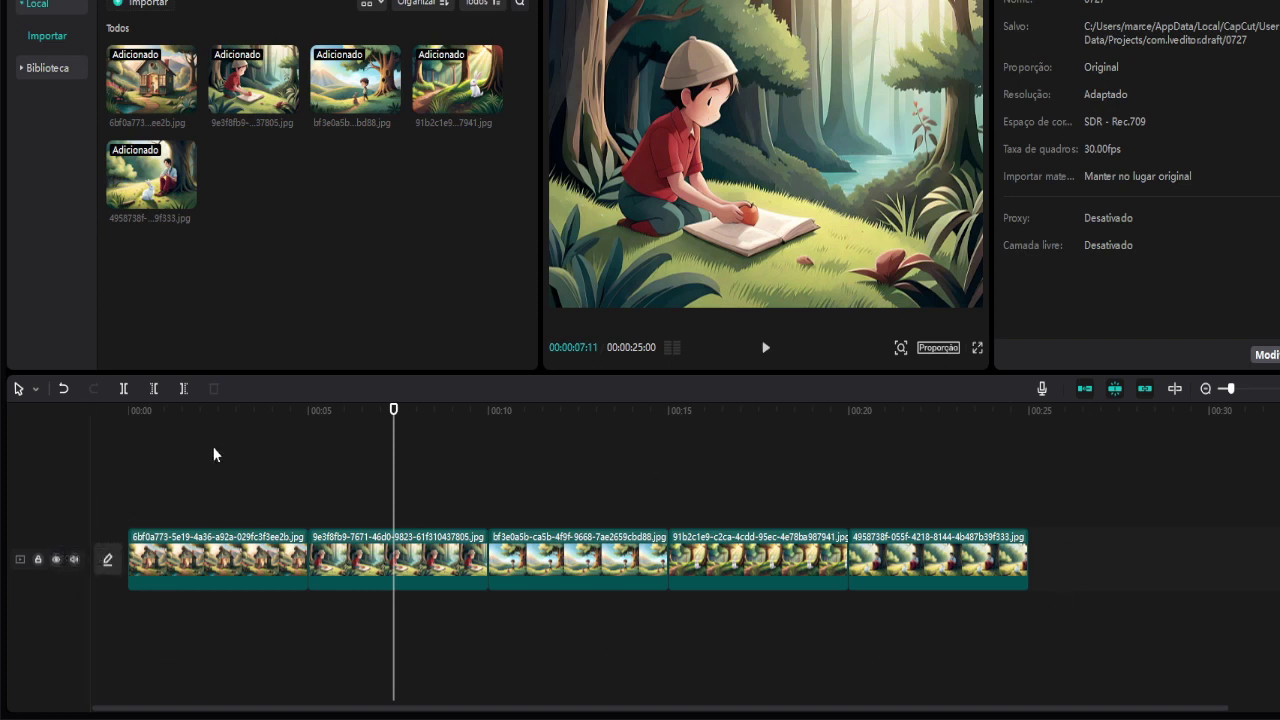
Step: Add default text clips on a track above the images, one over each of the five story images
{"action": "left_click", "coordinate": [120, 0]}
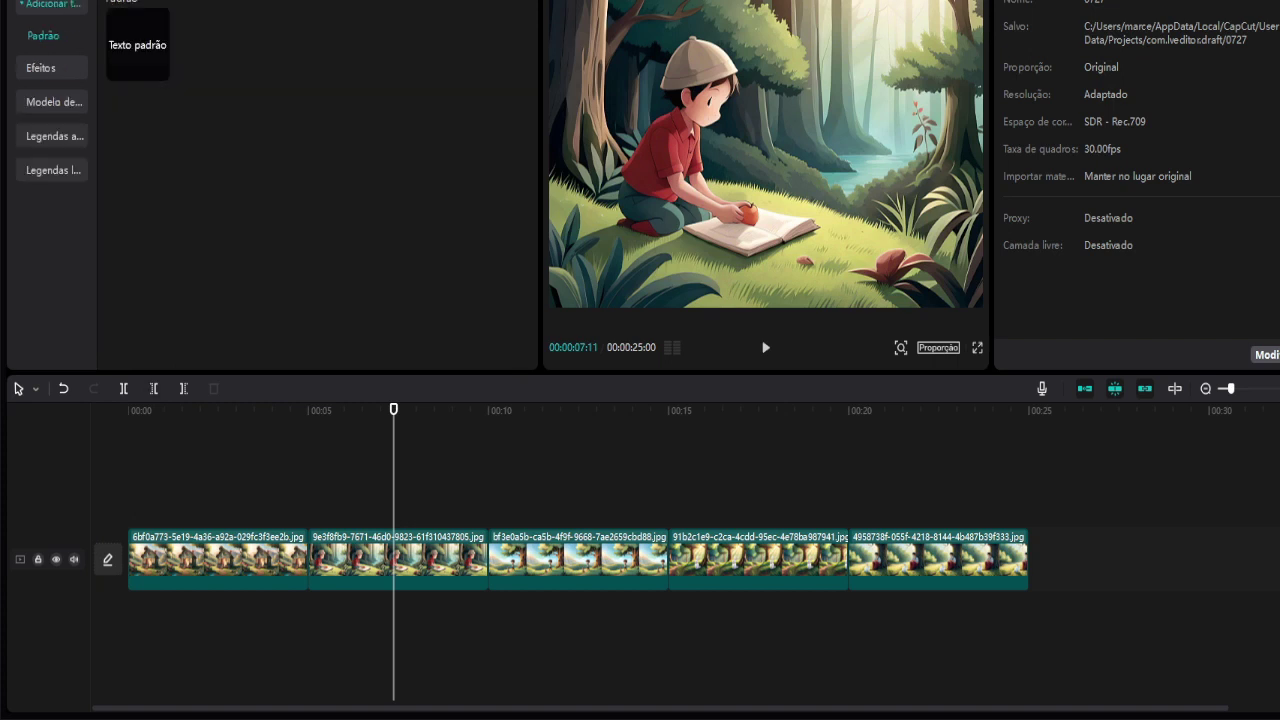
{"action": "left_click_drag", "start_coordinate": [137, 48], "coordinate": [167, 508]}
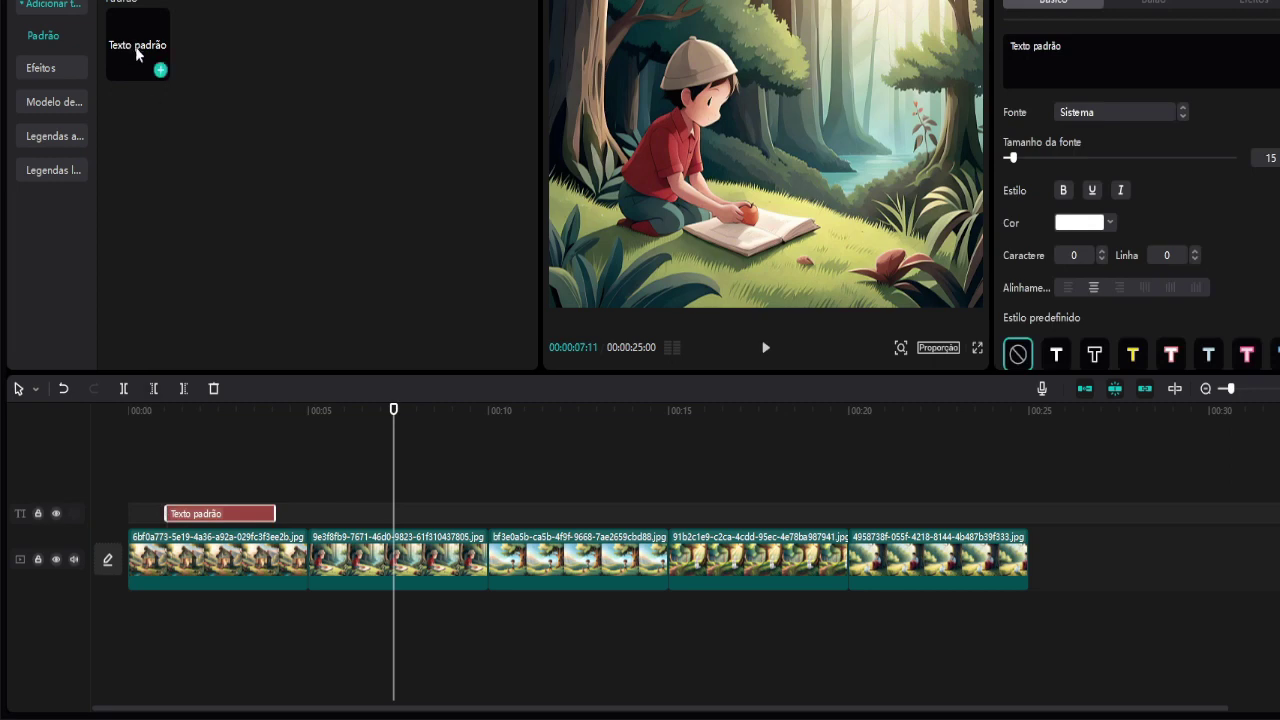
{"action": "left_click_drag", "start_coordinate": [158, 66], "coordinate": [528, 510]}
{"action": "left_click_drag", "start_coordinate": [158, 66], "coordinate": [889, 513]}
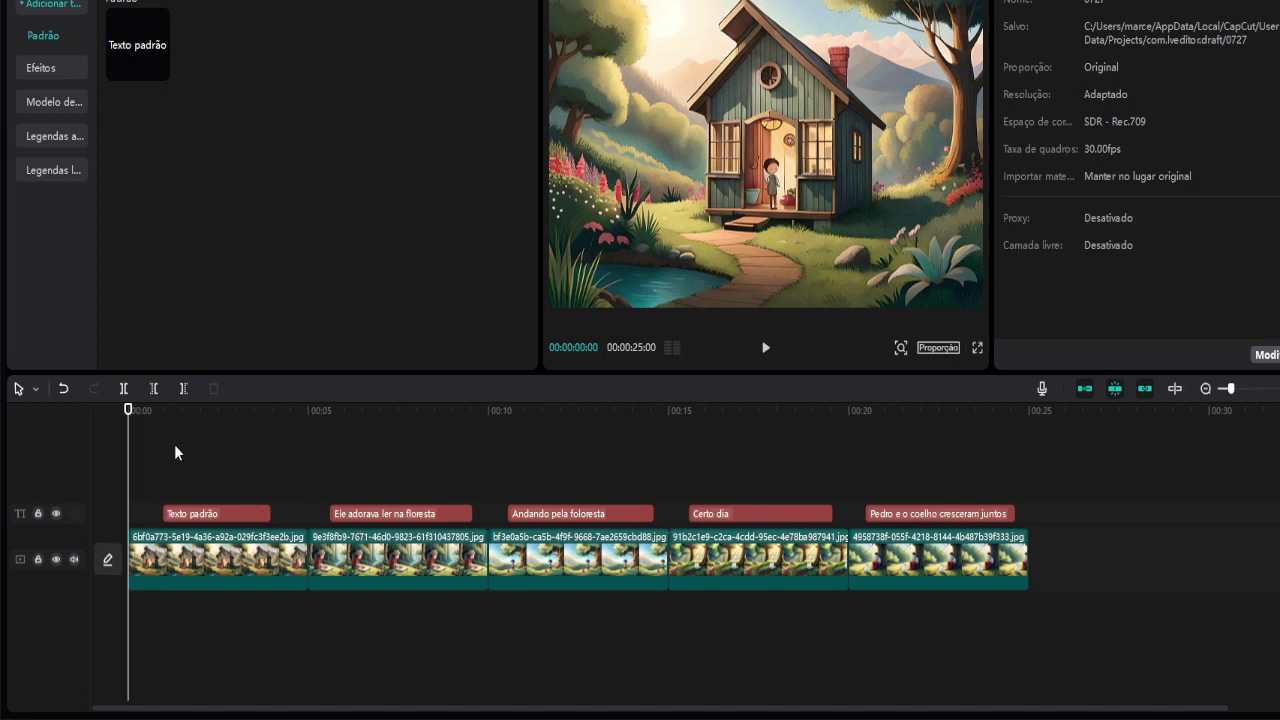
Step: Replace the first text clip's default wording with "Era uma vez um menino chamado Pedro"
{"action": "left_click", "coordinate": [218, 515]}
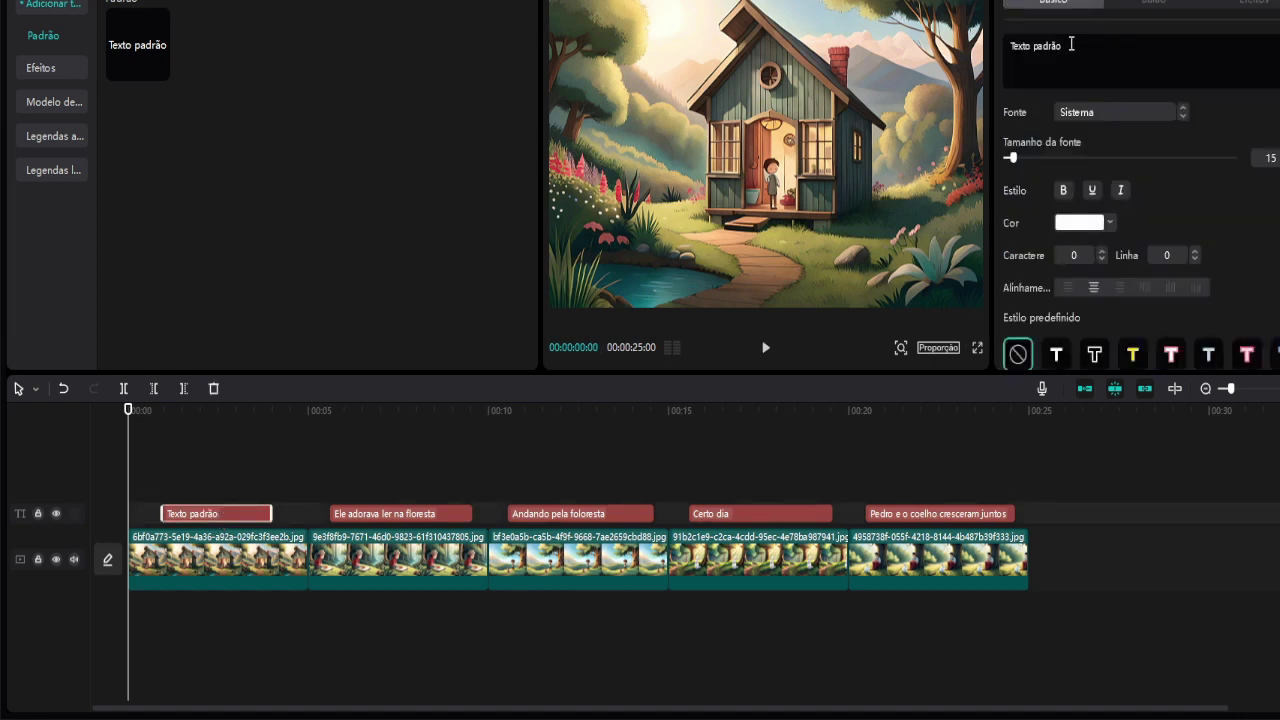
{"action": "key", "text": "ctrl+a"}
{"action": "key", "text": "BackSpace"}
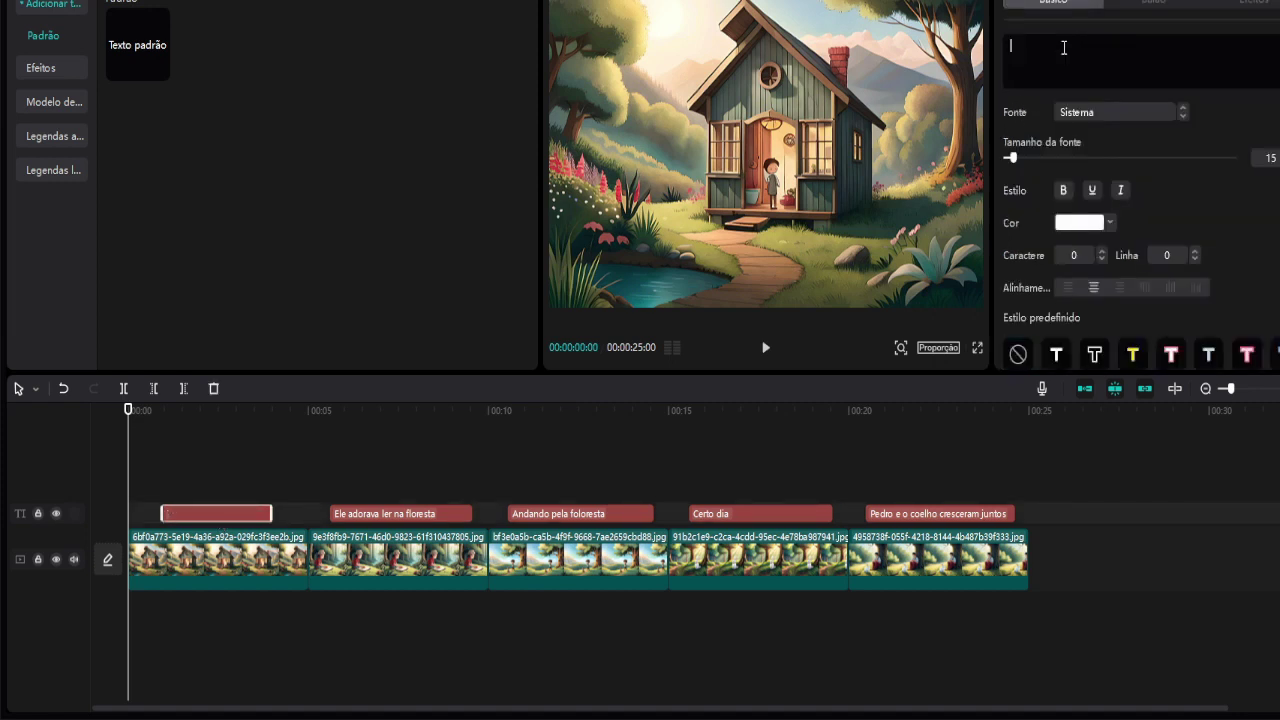
{"action": "type", "text": "Era uma vez"}
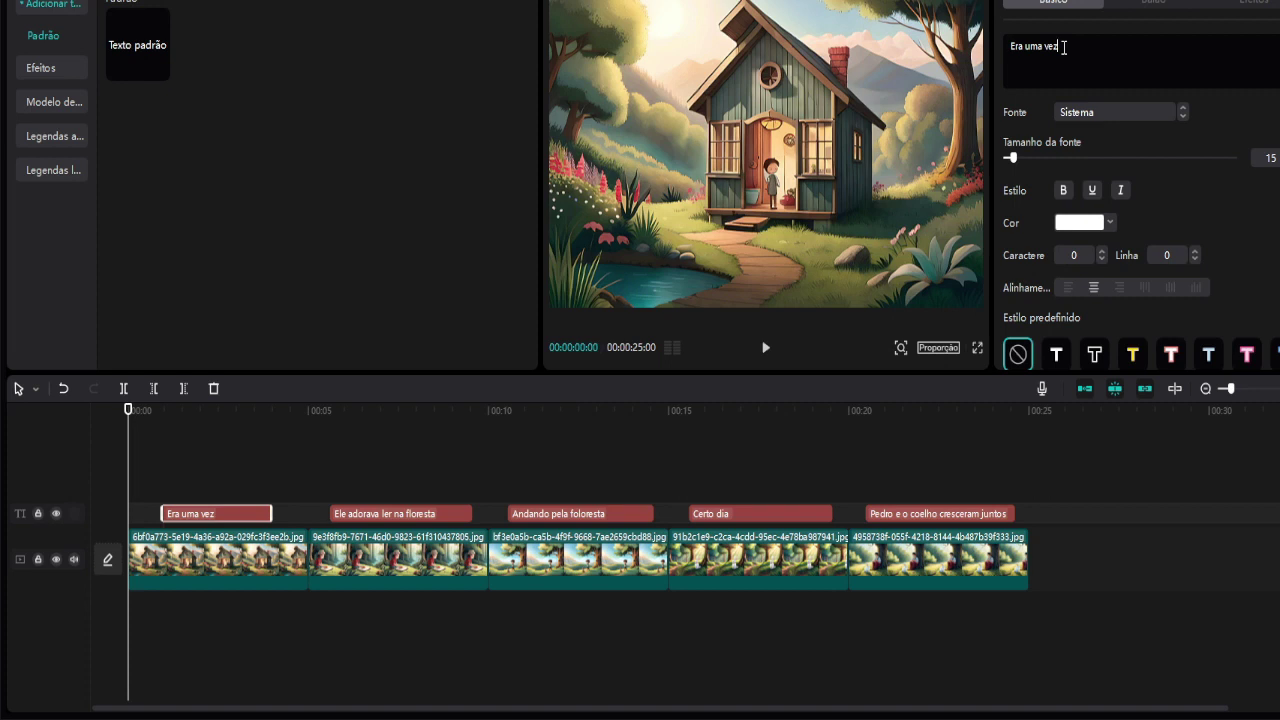
{"action": "type", "text": " um menino cha"}
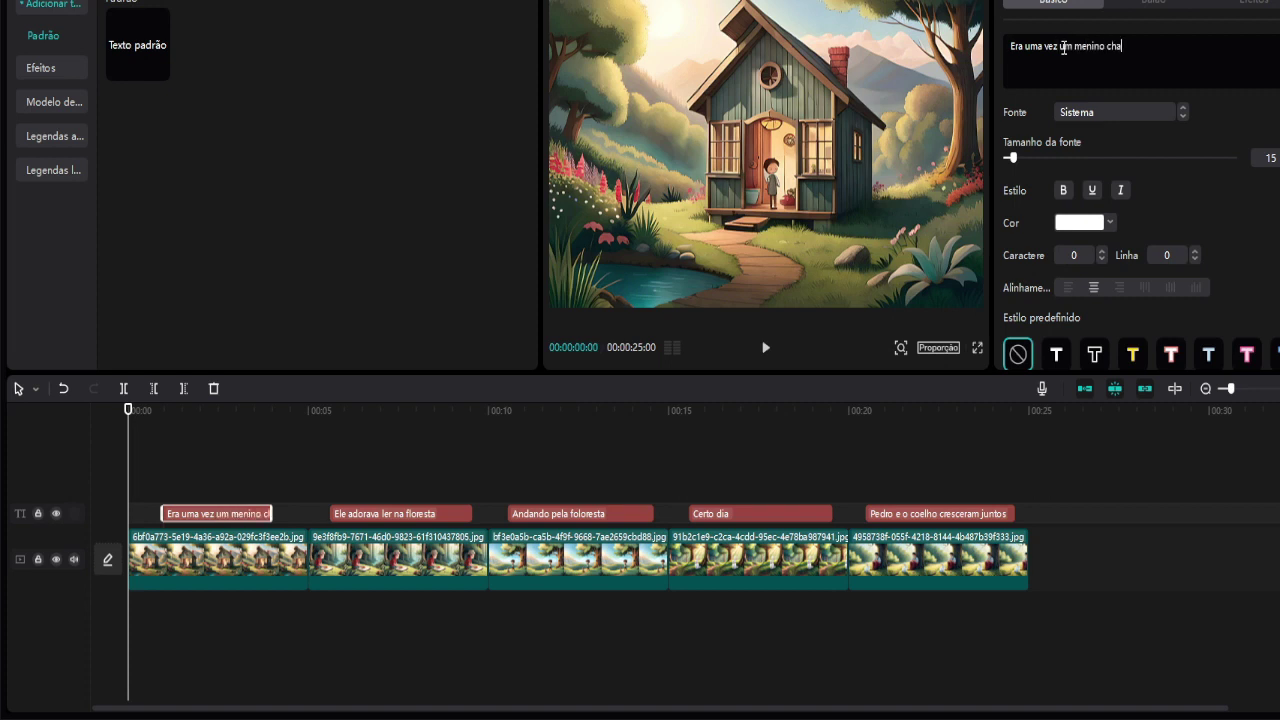
{"action": "type", "text": "mado p"}
{"action": "key", "text": "BackSpace"}
{"action": "key", "text": "BackSpace"}
{"action": "type", "text": "Pedr"}
Step: Style the first caption with the yellow outlined preset at font size 8 and place it along the picture's upper edge
{"action": "left_click", "coordinate": [1133, 356]}
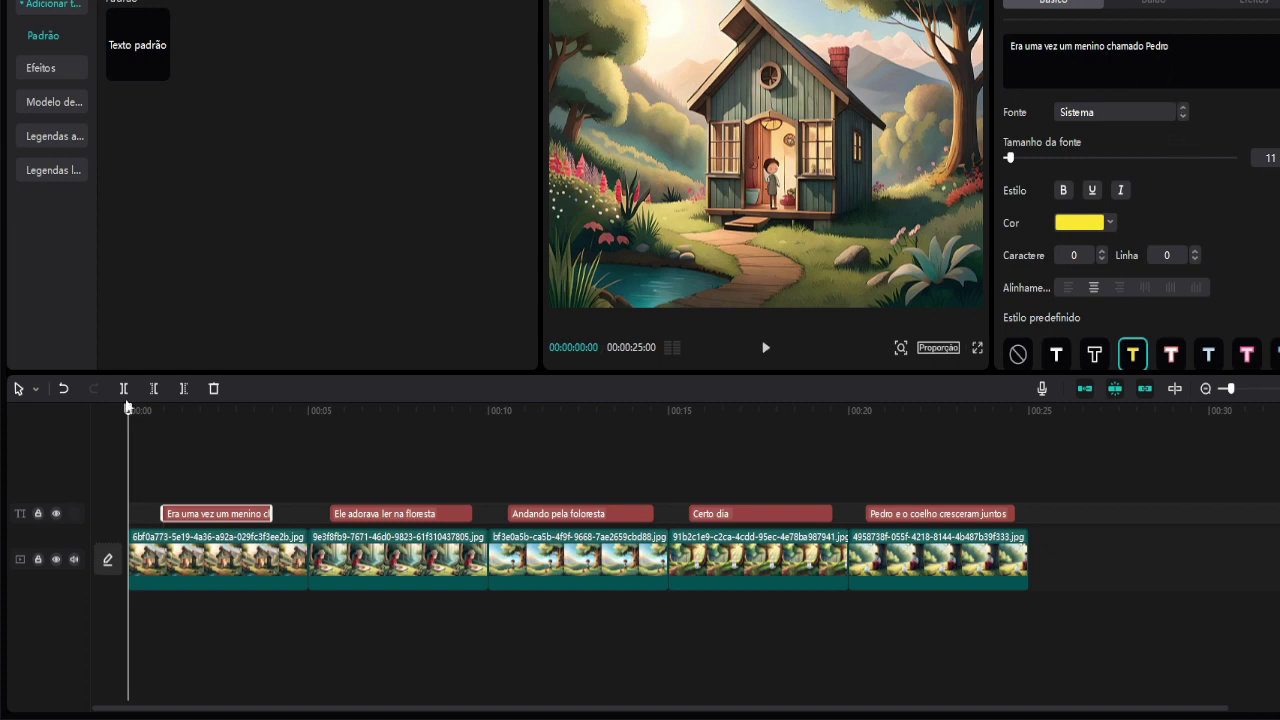
{"action": "left_click_drag", "start_coordinate": [129, 410], "coordinate": [218, 457]}
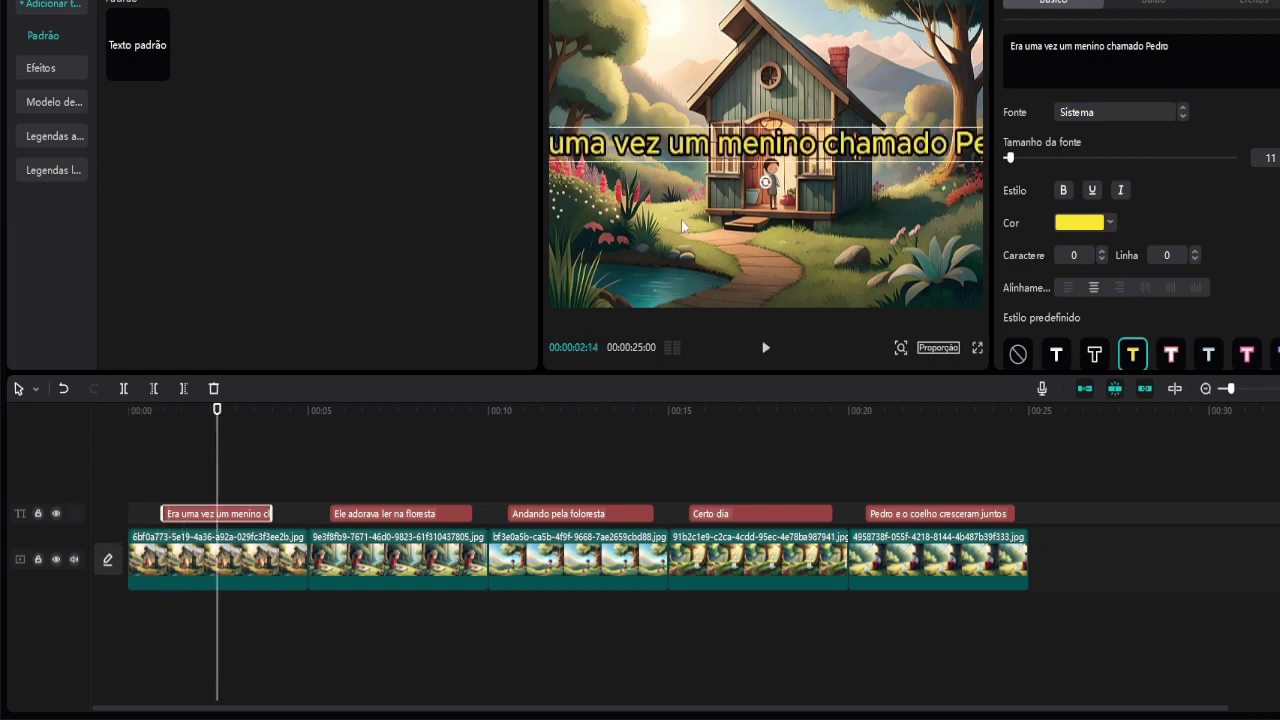
{"action": "left_click_drag", "start_coordinate": [1010, 158], "coordinate": [880, 148]}
{"action": "left_click_drag", "start_coordinate": [760, 143], "coordinate": [770, 36]}
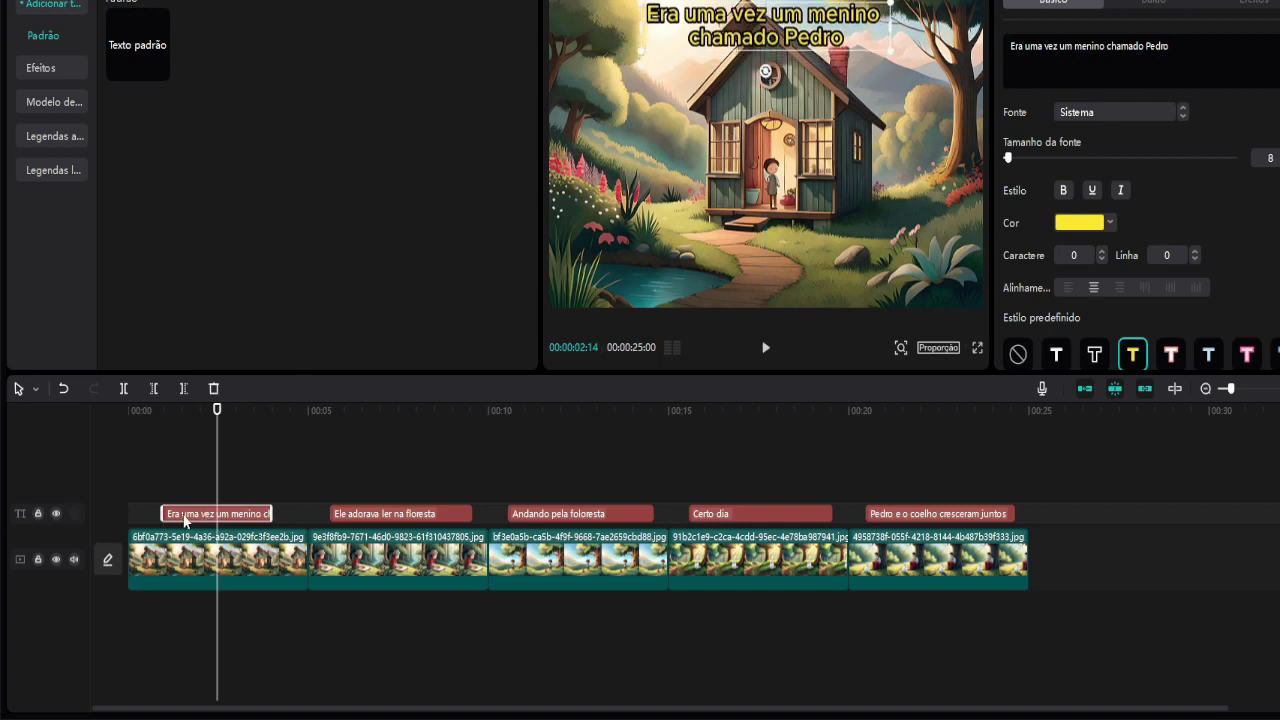
Step: Extend both ends of the first caption clip so it spans nearly the whole first image, and check it in the preview
{"action": "left_click_drag", "start_coordinate": [160, 511], "coordinate": [141, 512]}
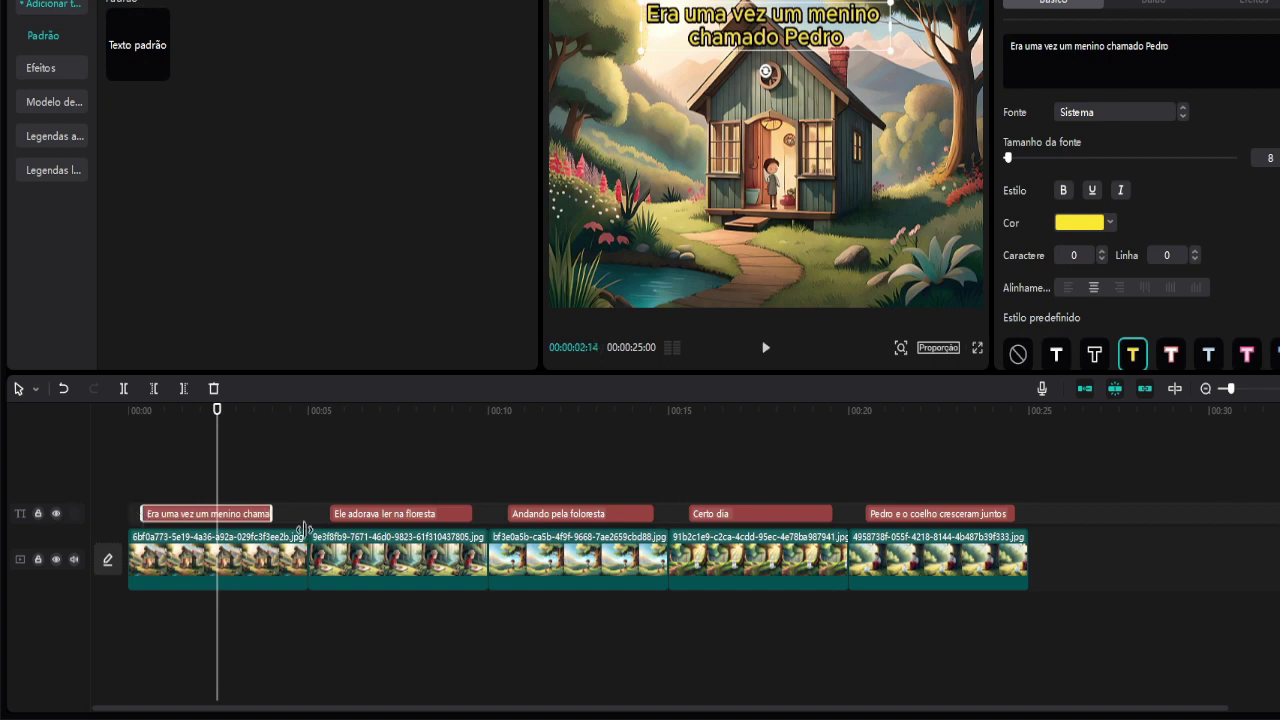
{"action": "left_click_drag", "start_coordinate": [277, 514], "coordinate": [293, 514]}
{"action": "left_click", "coordinate": [302, 453]}
{"action": "left_click", "coordinate": [302, 447]}
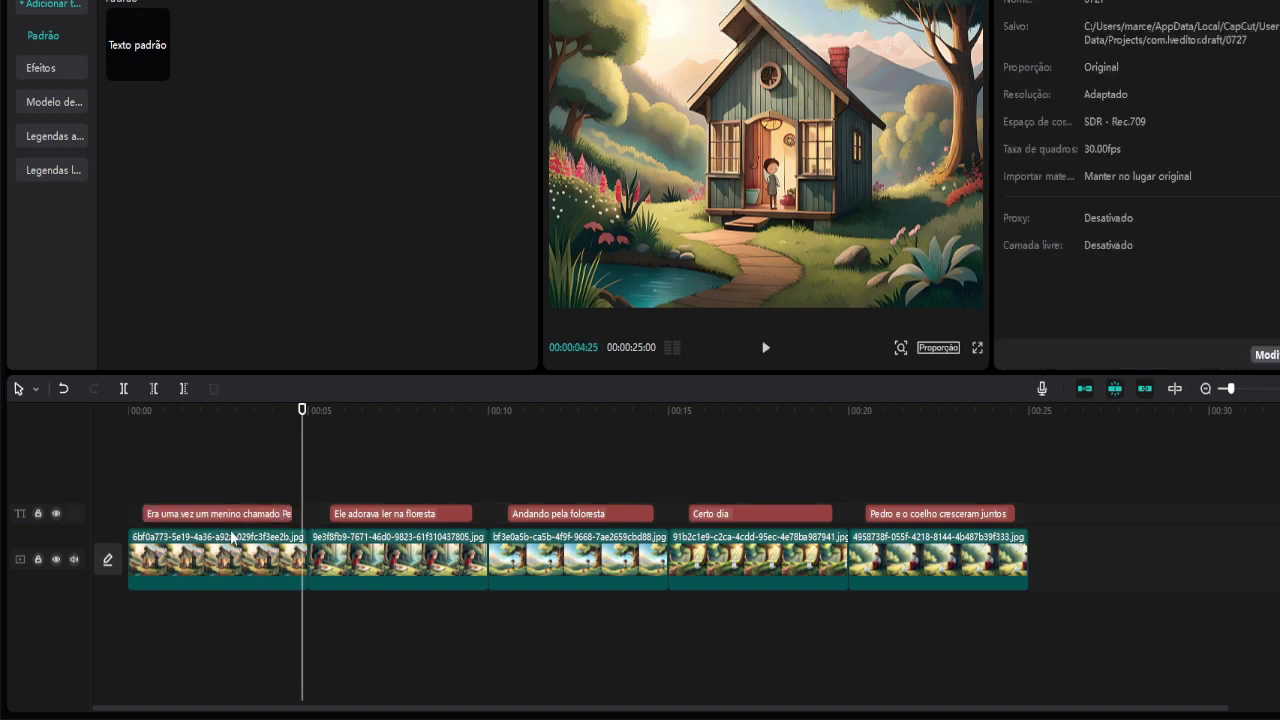
{"action": "left_click_drag", "start_coordinate": [305, 429], "coordinate": [211, 424]}
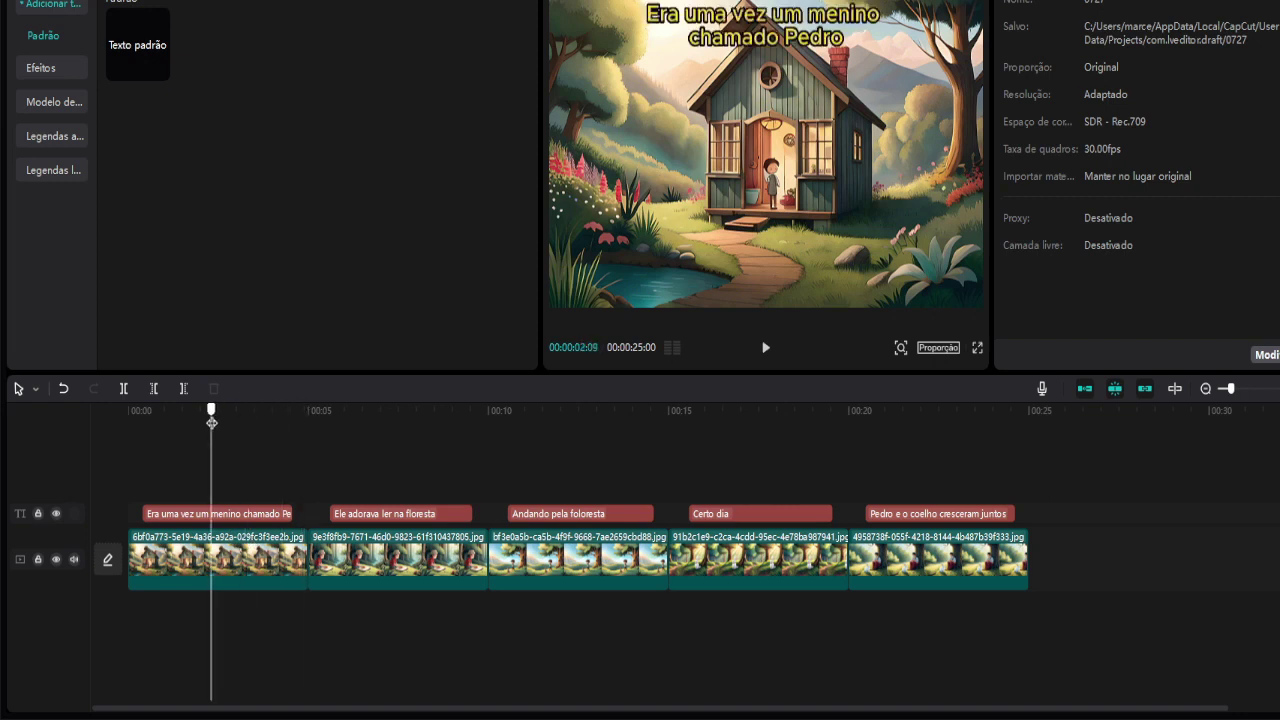
Step: Generate a text-to-speech narration for the first caption with the Criança Fofa voice
{"action": "left_click", "coordinate": [241, 514]}
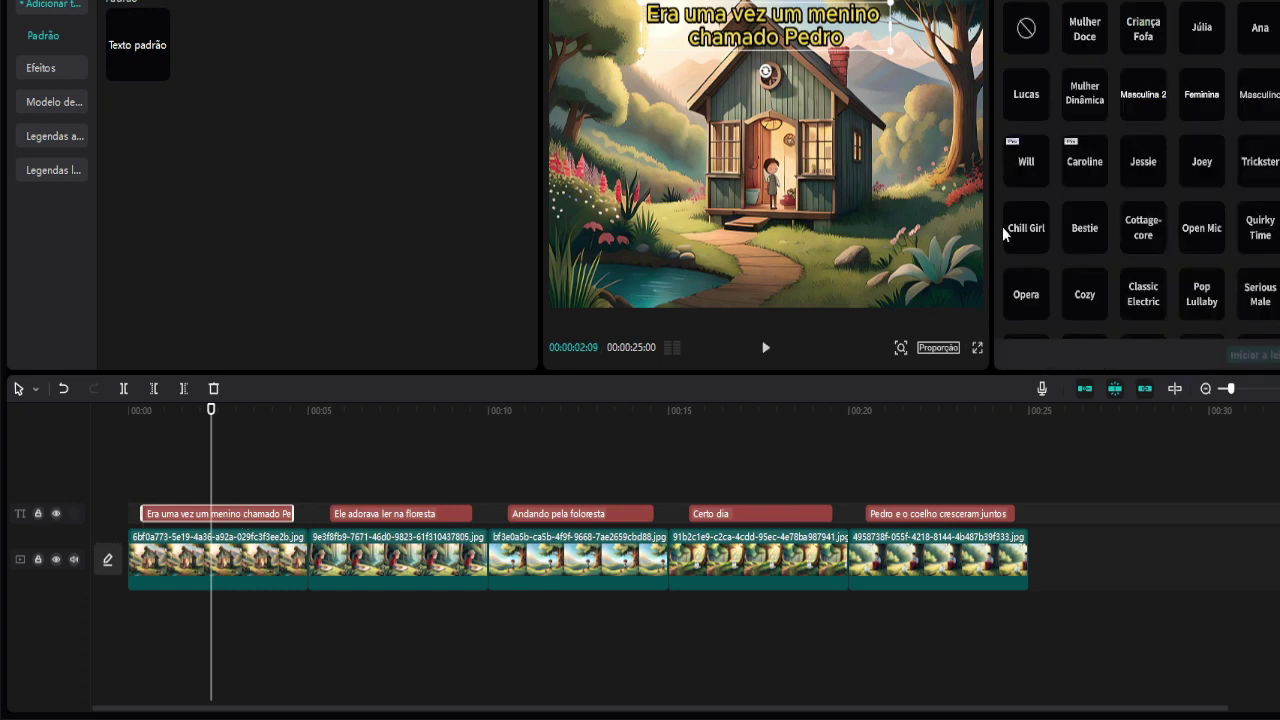
{"action": "left_click", "coordinate": [1145, 30]}
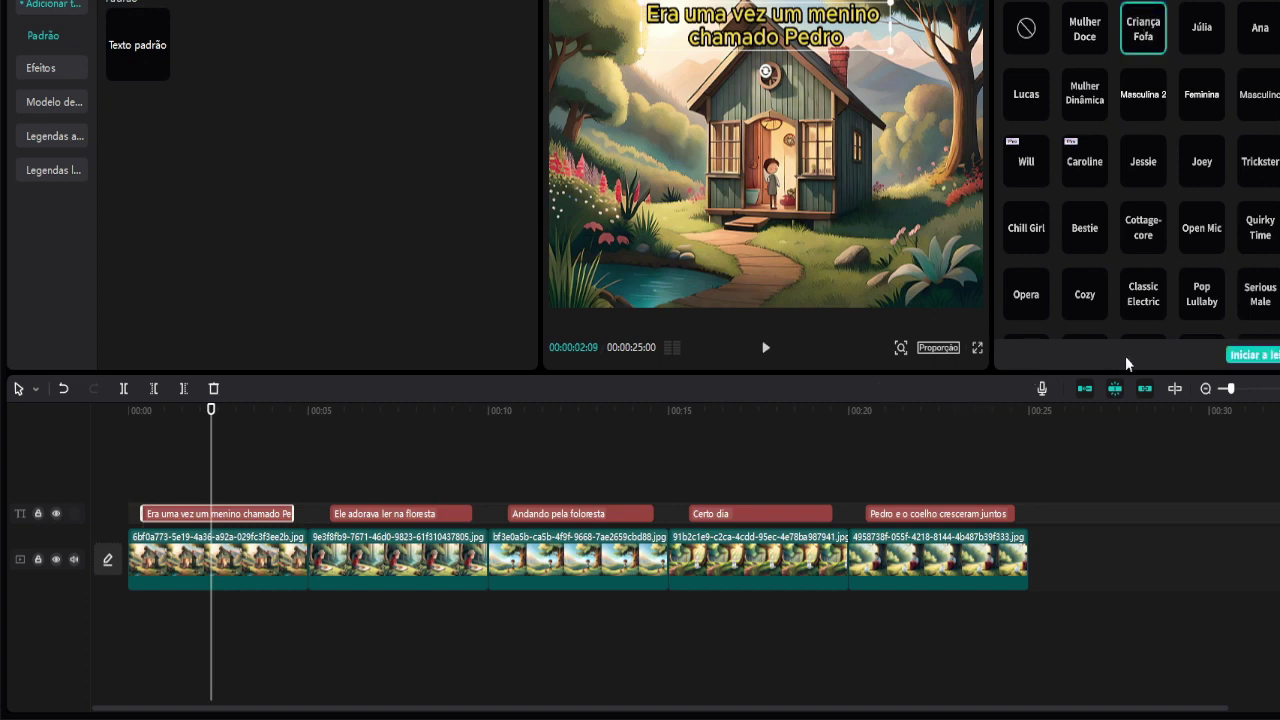
{"action": "left_click", "coordinate": [1250, 356]}
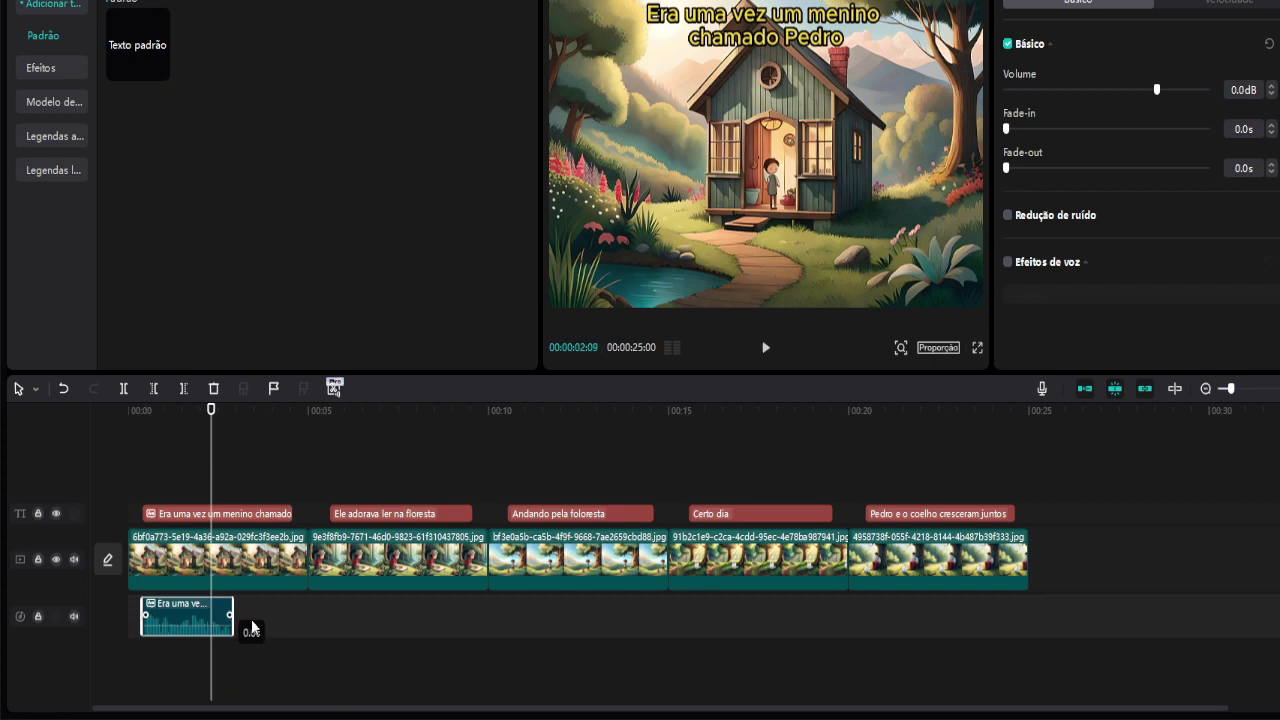
Step: Shorten the first image clip to about 3.5 seconds, ending shortly after its narration, and play back the opening
{"action": "left_click", "coordinate": [268, 562]}
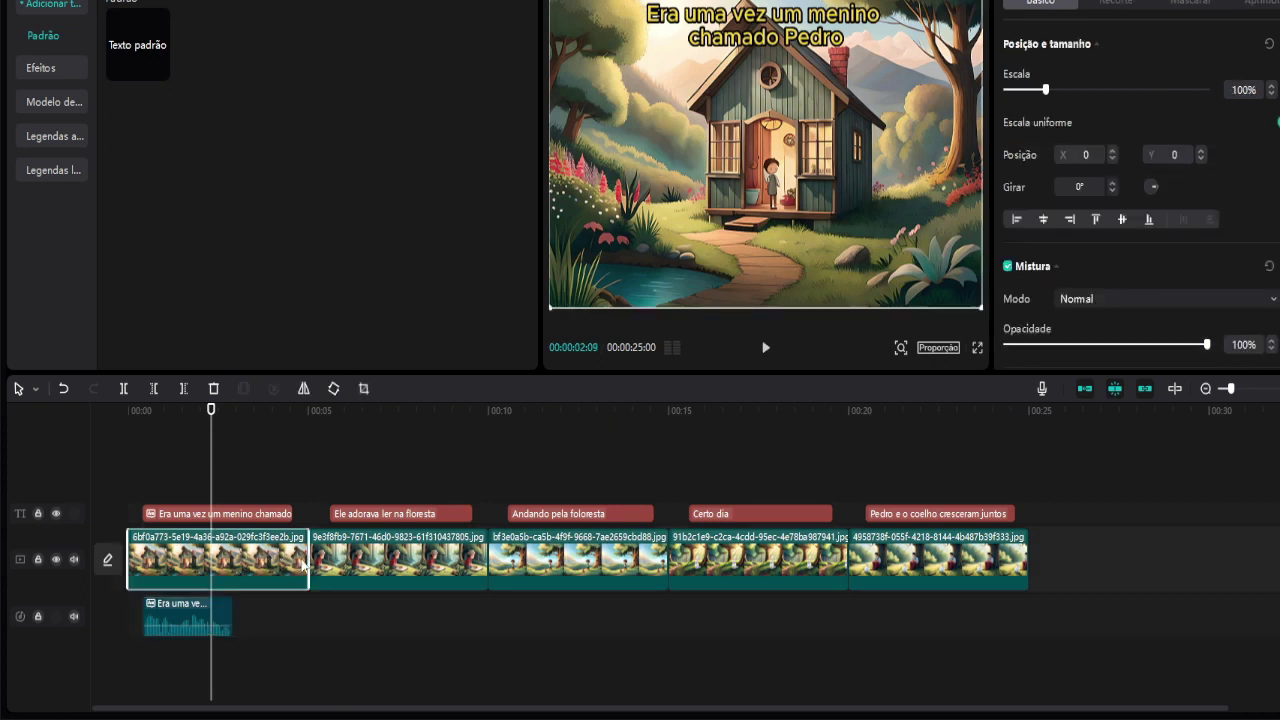
{"action": "left_click_drag", "start_coordinate": [305, 565], "coordinate": [254, 560]}
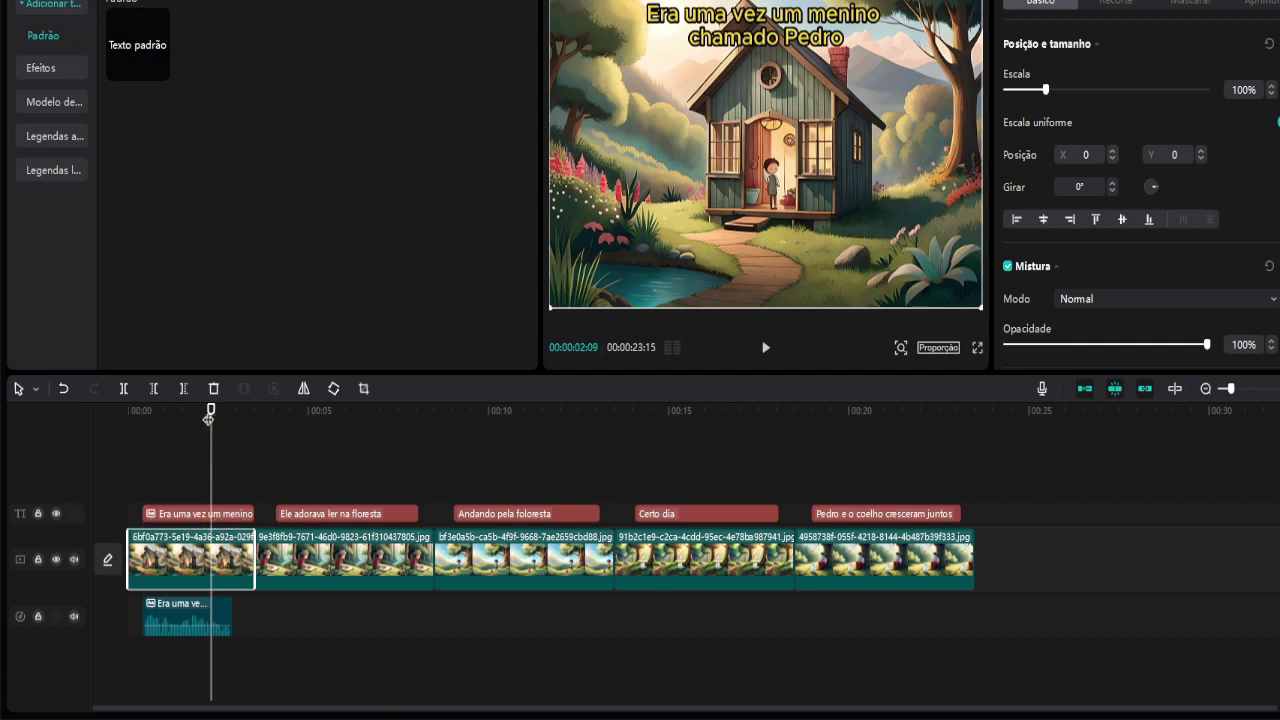
{"action": "left_click_drag", "start_coordinate": [210, 411], "coordinate": [112, 421]}
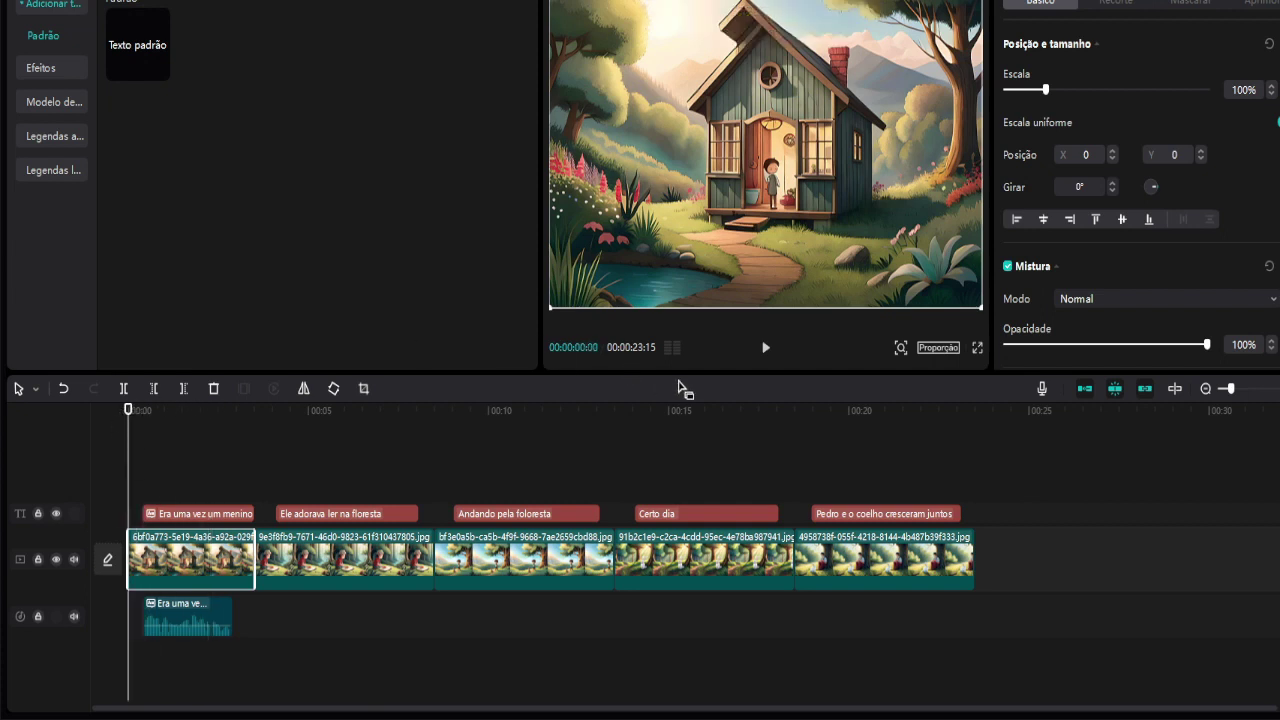
{"action": "left_click", "coordinate": [764, 350]}
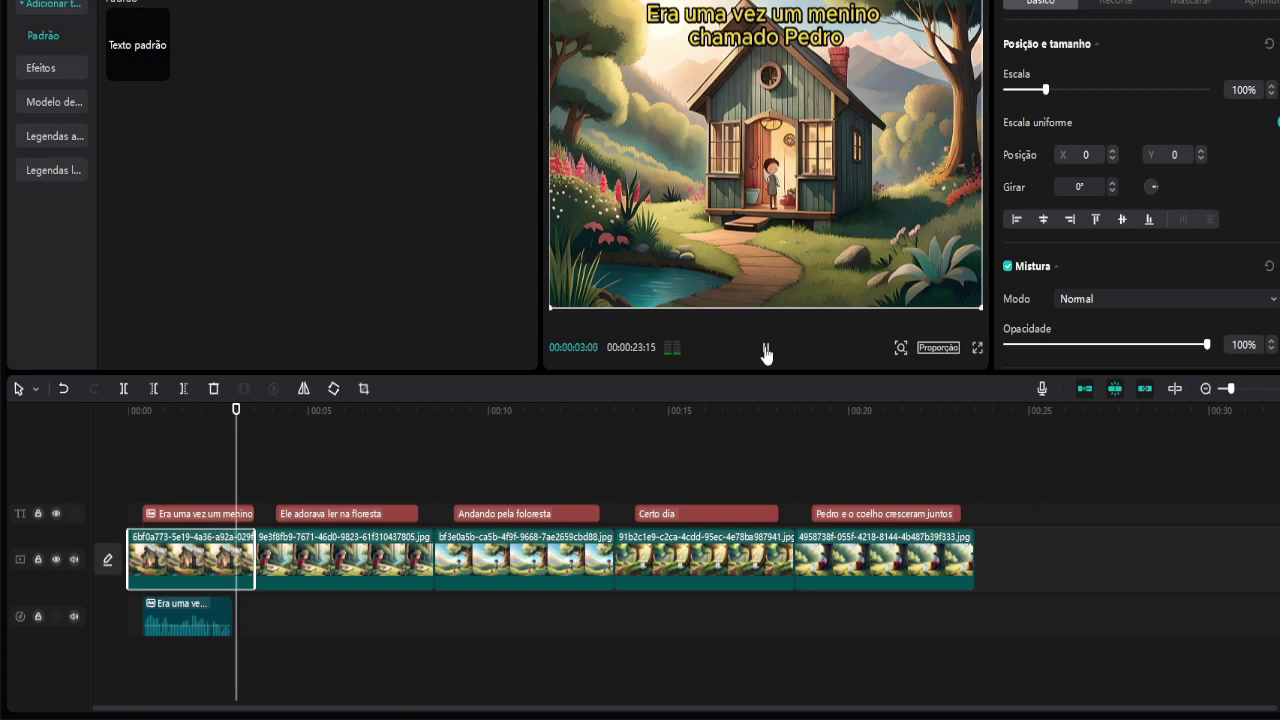
{"action": "left_click", "coordinate": [766, 352]}
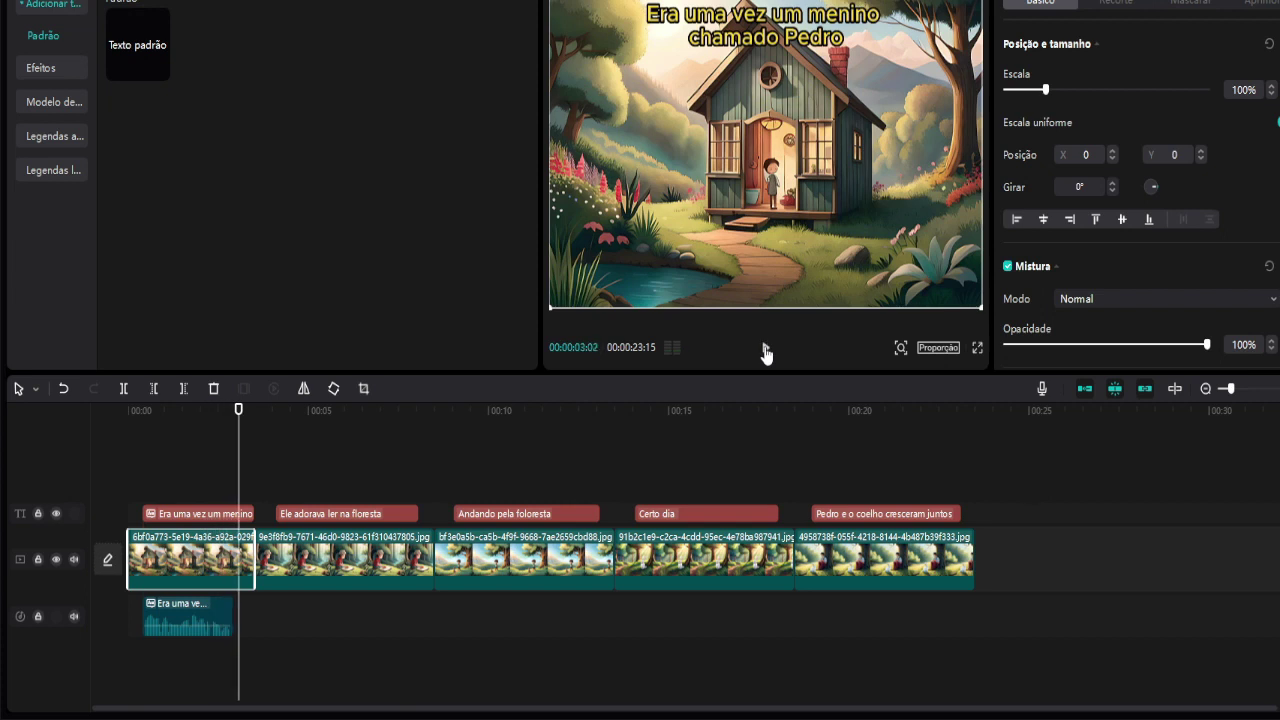
Step: Generate a text-to-speech narration for the second caption, "Ele adorava ler na floresta perto de sua casa", with the Criança Fofa voice
{"action": "left_click", "coordinate": [343, 556]}
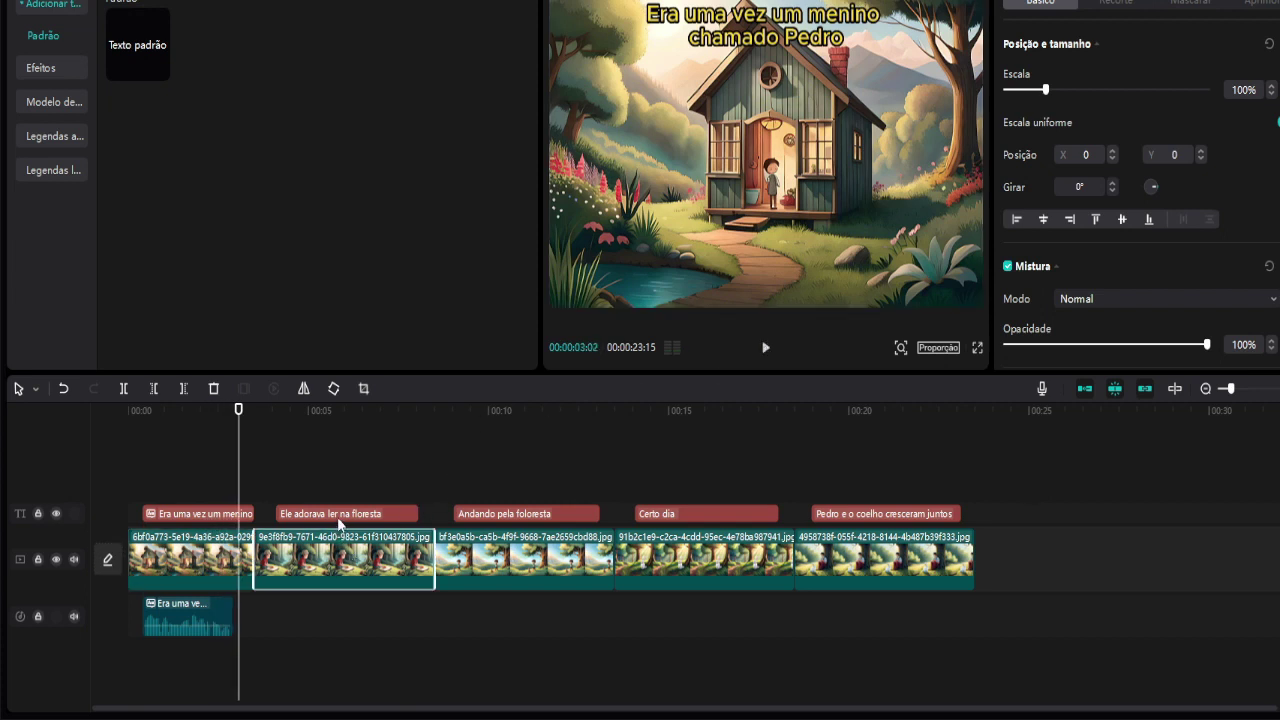
{"action": "left_click", "coordinate": [340, 516]}
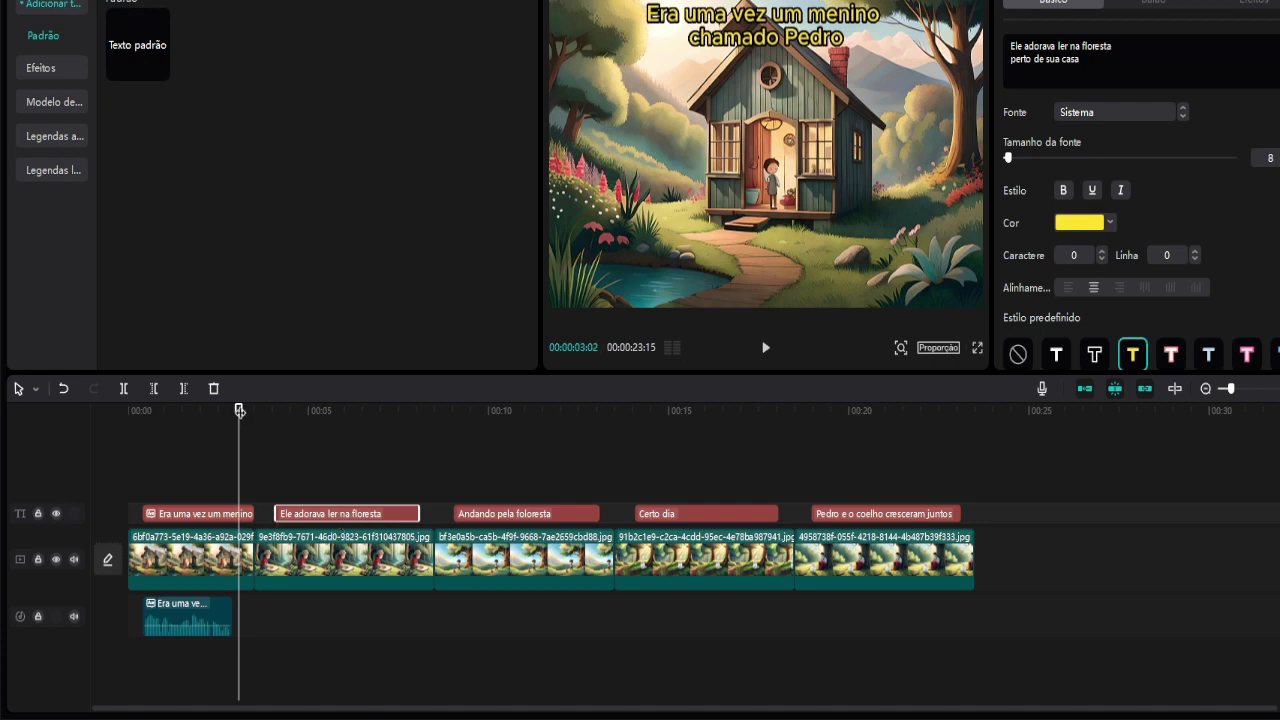
{"action": "left_click_drag", "start_coordinate": [239, 410], "coordinate": [334, 443]}
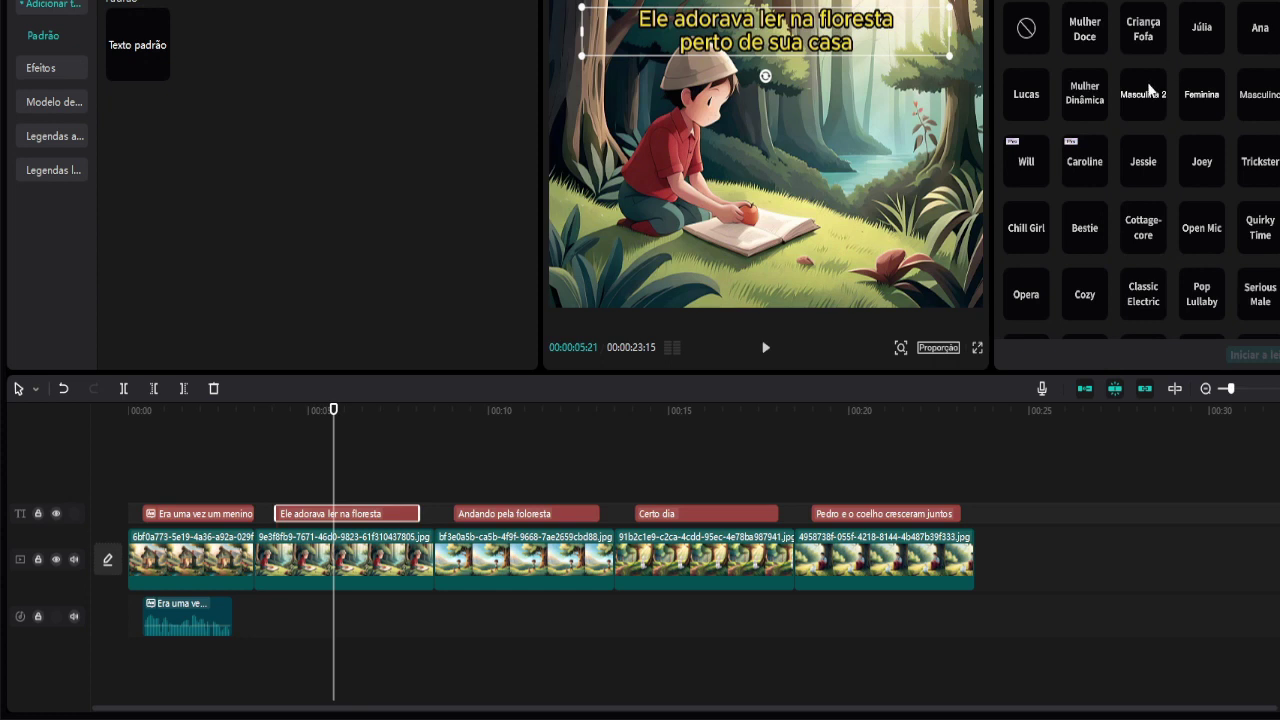
{"action": "left_click", "coordinate": [1146, 37]}
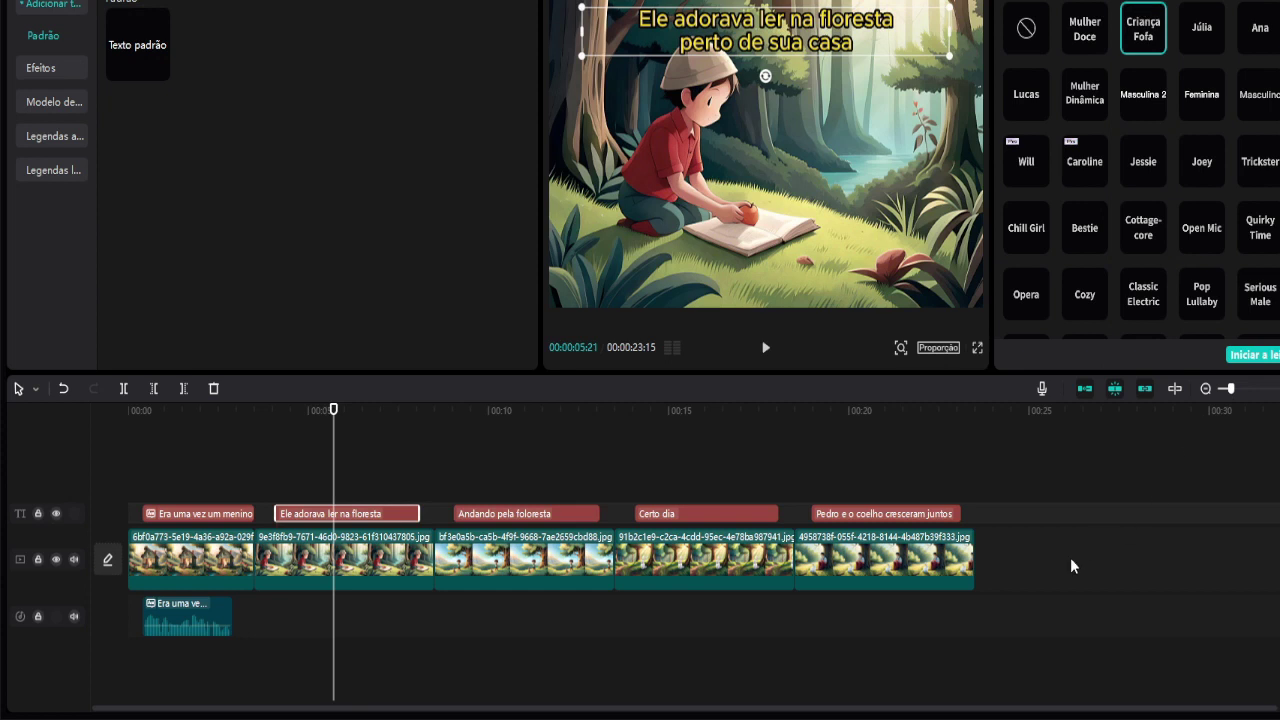
{"action": "left_click", "coordinate": [1257, 359]}
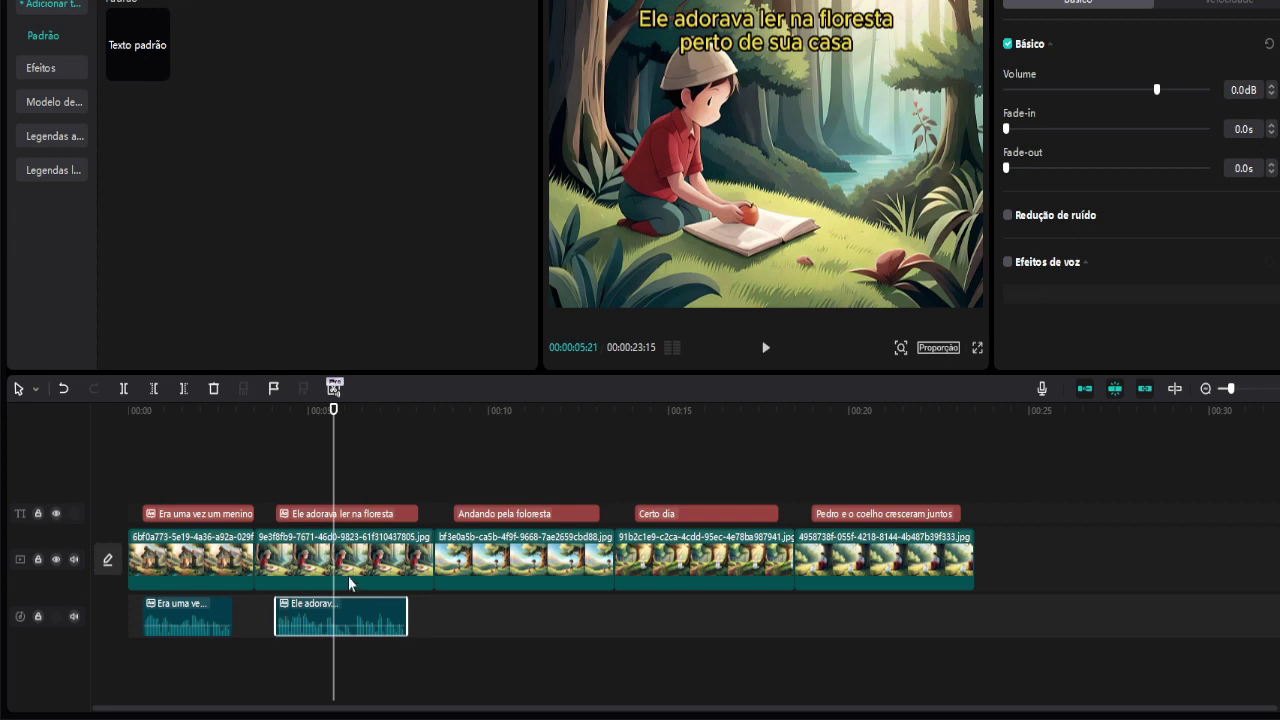
Step: Correct "foloresta" to "floresta" in the third caption and generate its text-to-speech narration with the Criança Fofa voice
{"action": "left_click", "coordinate": [466, 526]}
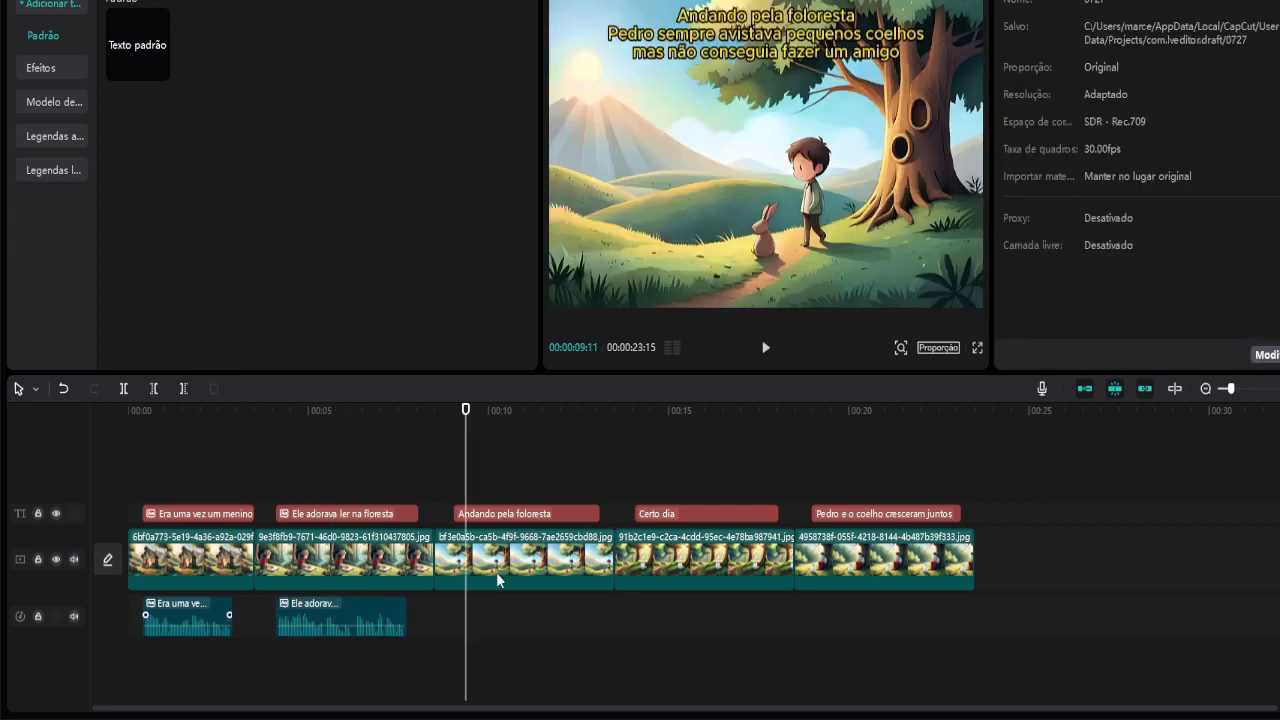
{"action": "left_click", "coordinate": [530, 516]}
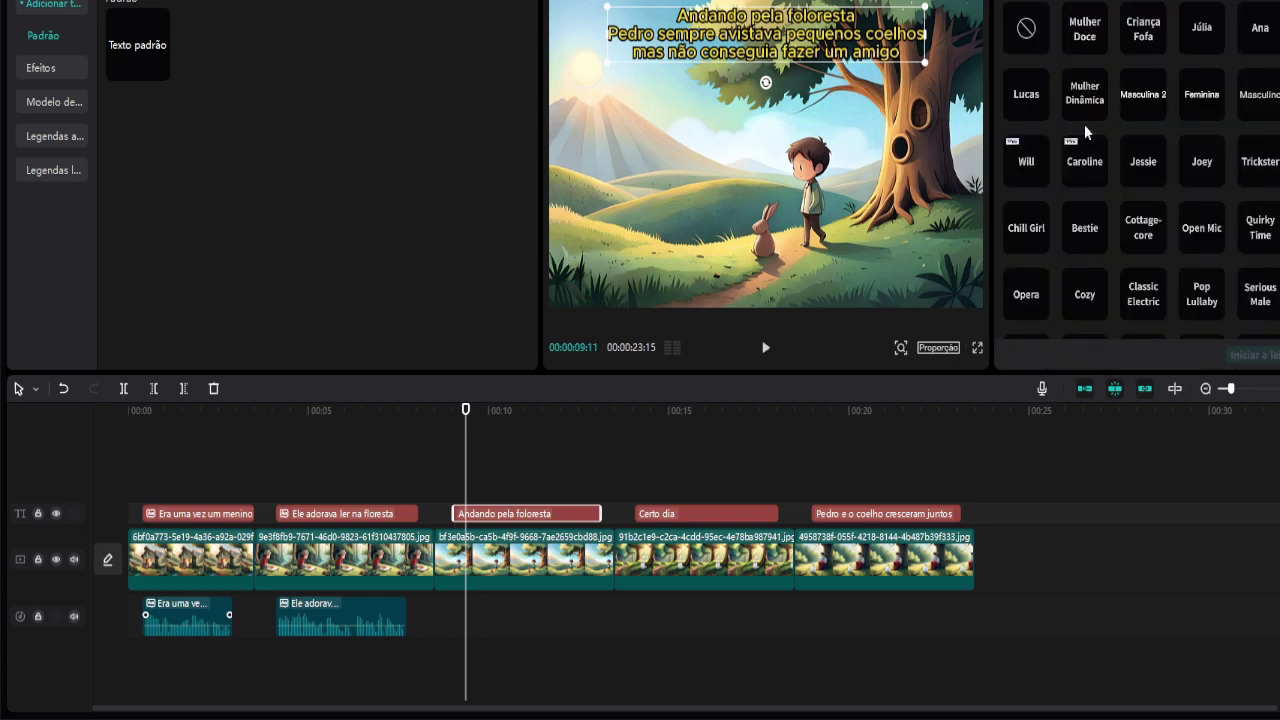
{"action": "left_click", "coordinate": [1148, 46]}
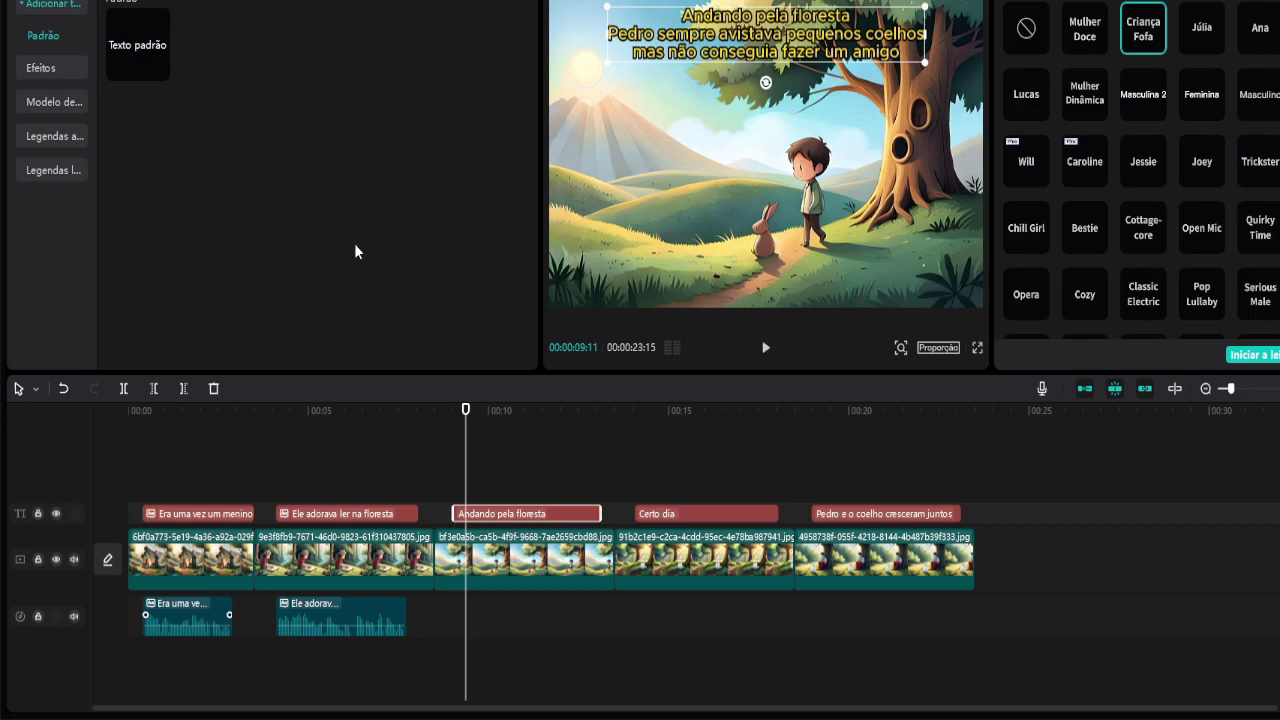
{"action": "left_click", "coordinate": [1256, 358]}
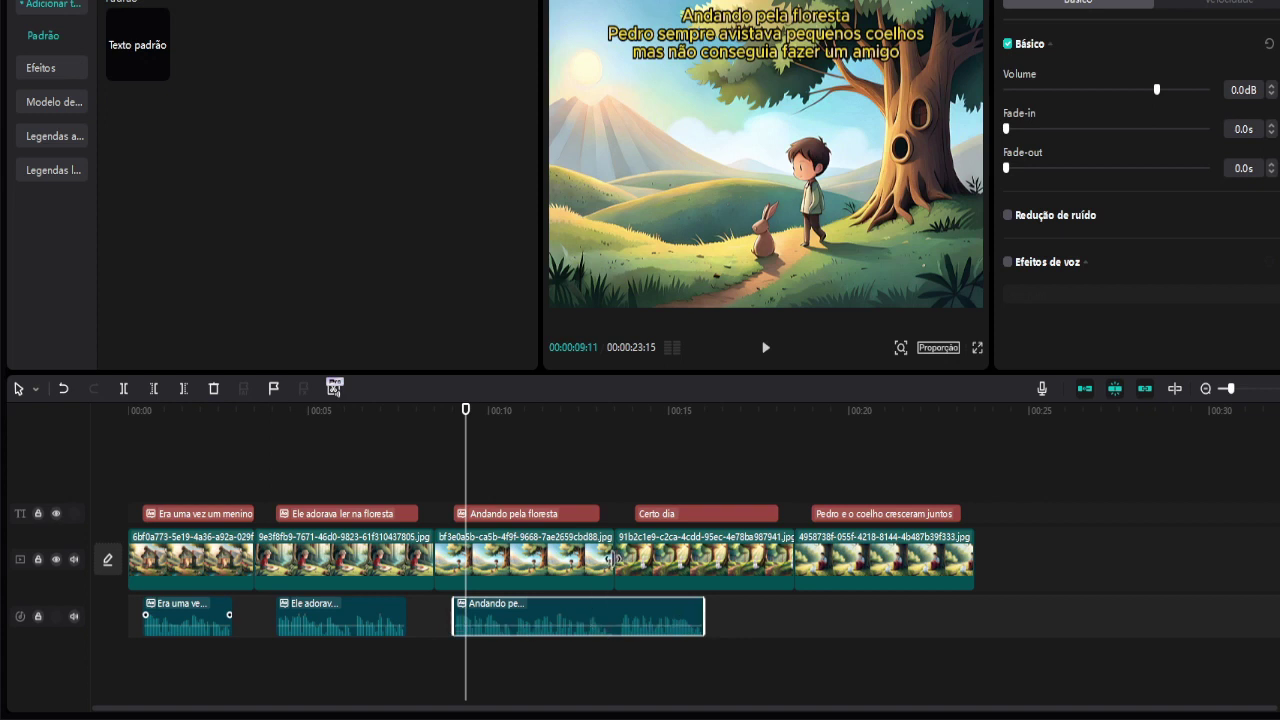
Step: Extend the third image clip to about 8 seconds and stretch its caption to end with the narration
{"action": "left_click_drag", "start_coordinate": [612, 560], "coordinate": [726, 560]}
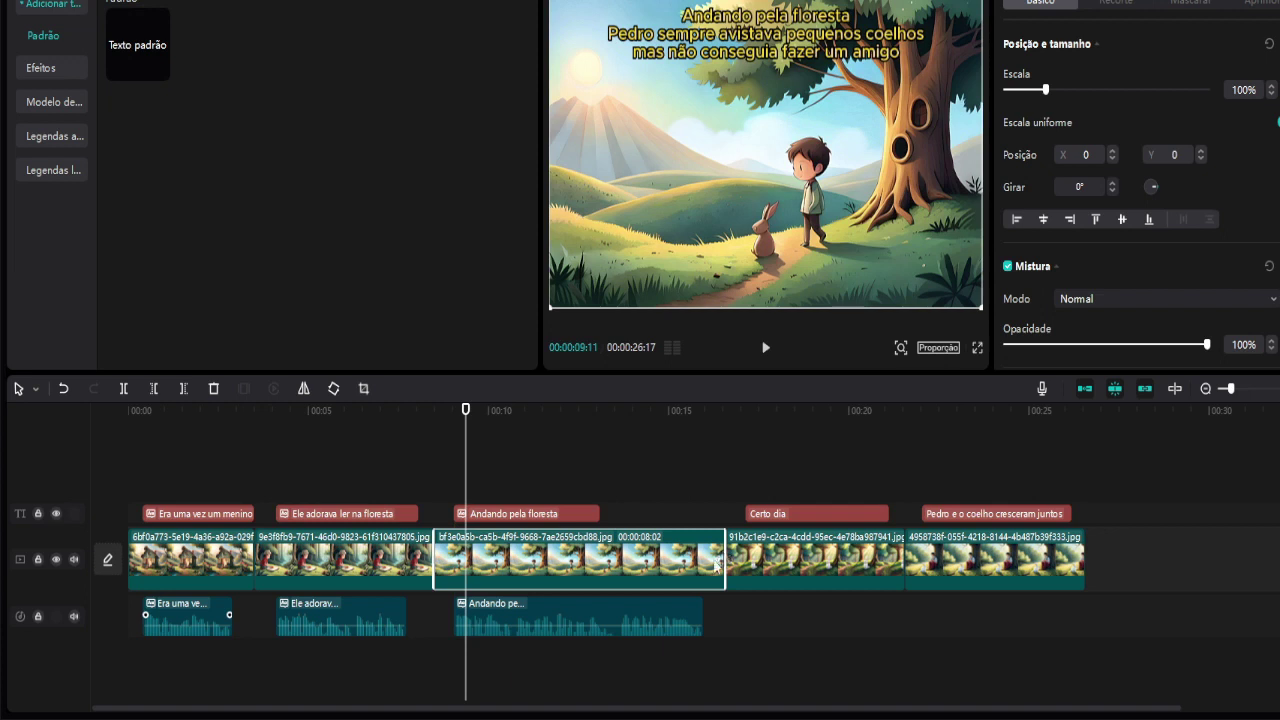
{"action": "left_click", "coordinate": [587, 515]}
{"action": "left_click_drag", "start_coordinate": [598, 514], "coordinate": [704, 515]}
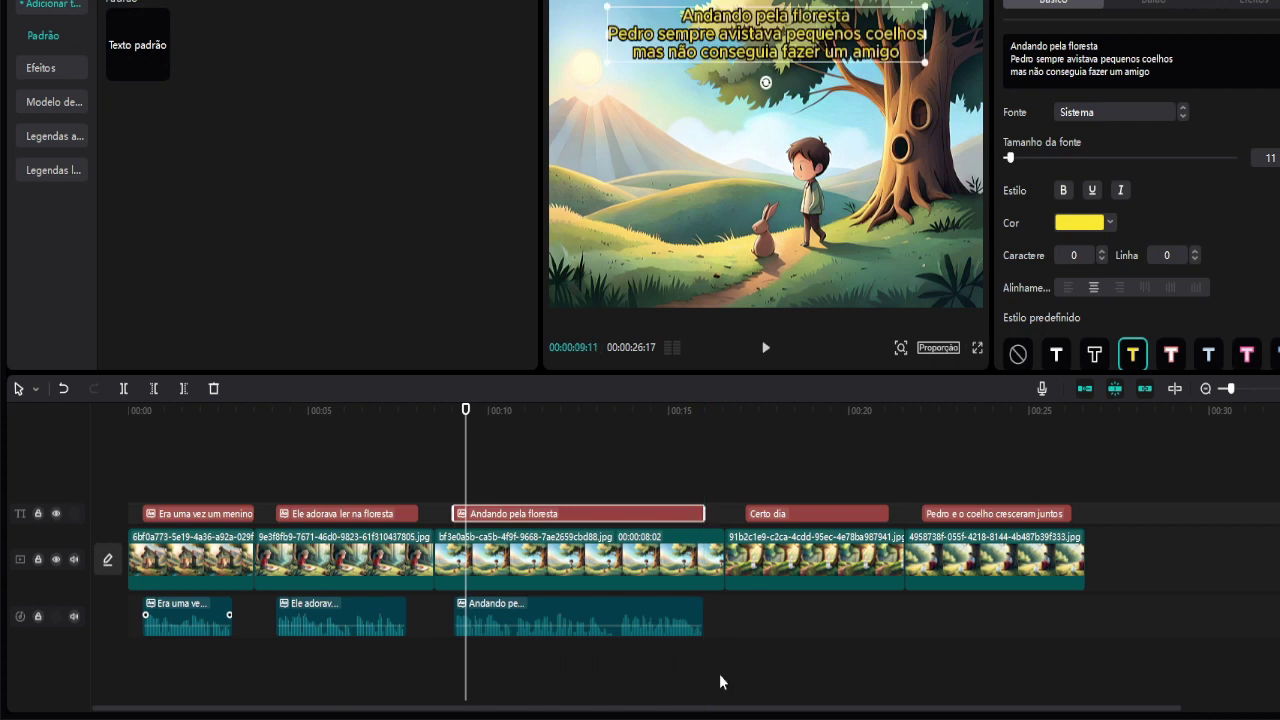
{"action": "left_click", "coordinate": [638, 678]}
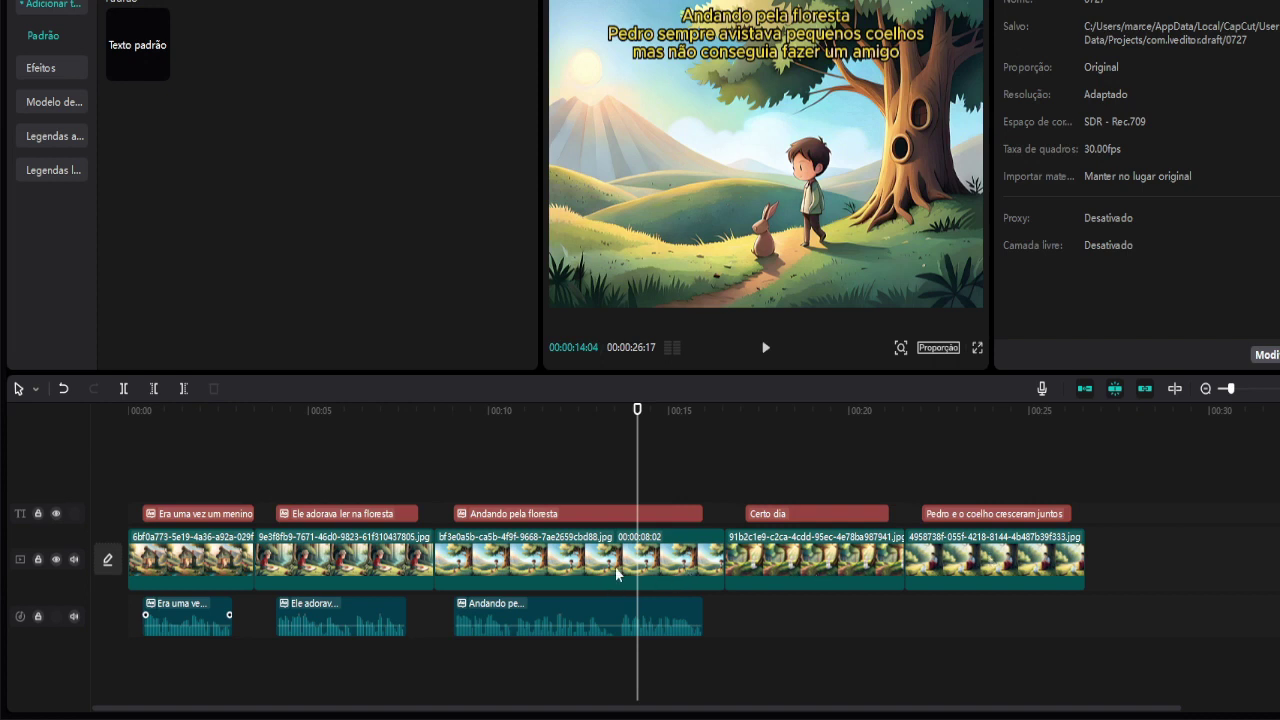
Step: Generate a Criança Fofa narration for the "Certo dia" caption, and extend that caption and its image clip to cover it
{"action": "left_click", "coordinate": [815, 513]}
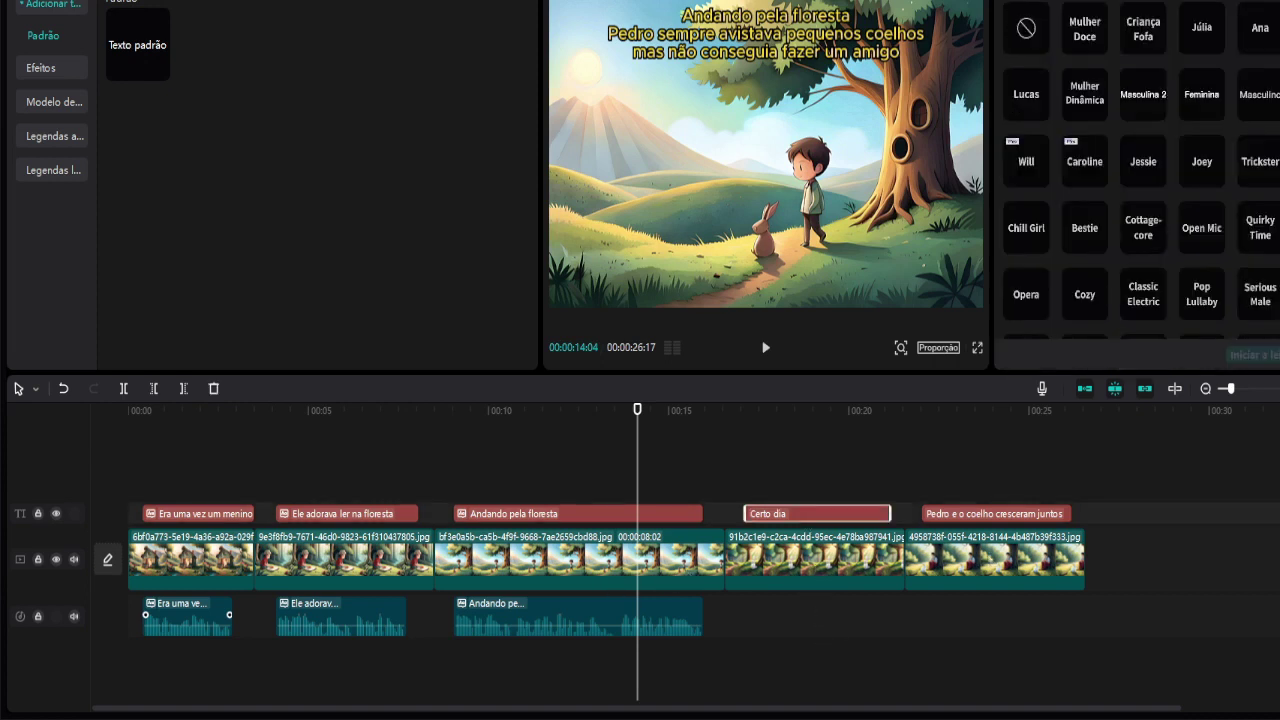
{"action": "left_click", "coordinate": [1143, 30]}
{"action": "left_click", "coordinate": [1253, 355]}
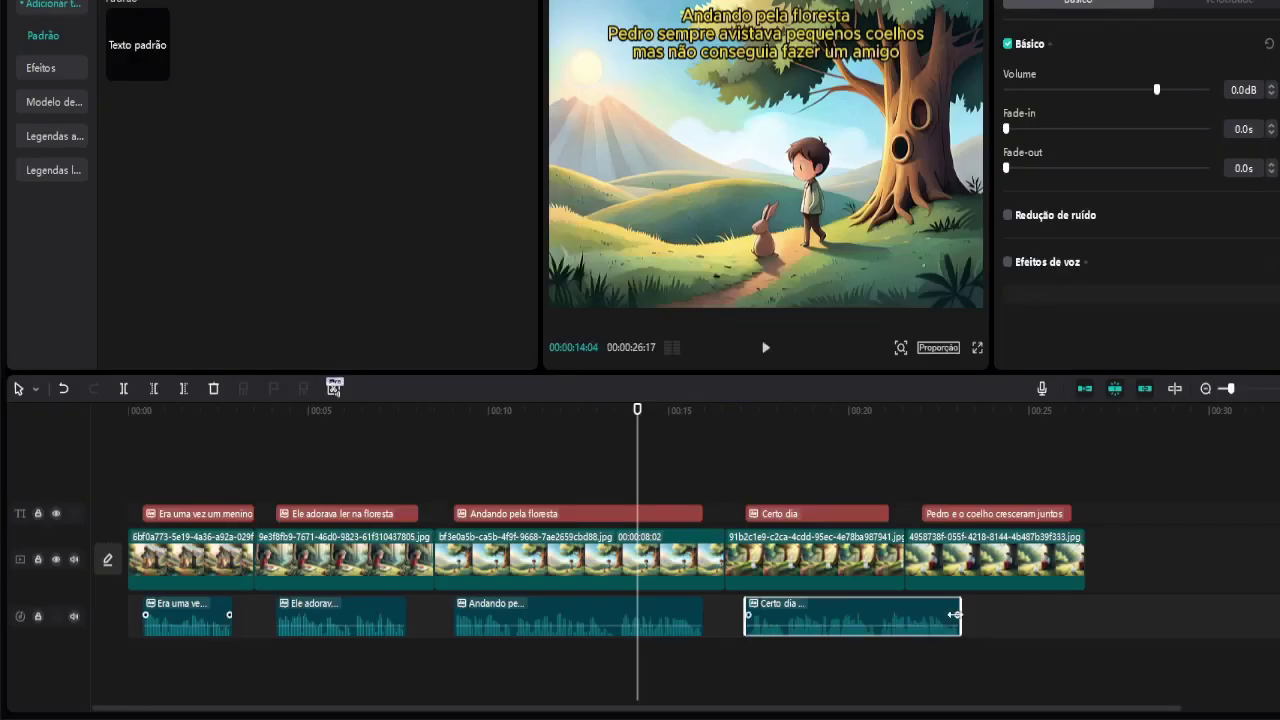
{"action": "left_click", "coordinate": [852, 513]}
Step: Generate a Criança Fofa narration for the last caption, and extend its image to about 9 seconds and the caption to match
{"action": "left_click", "coordinate": [1049, 513]}
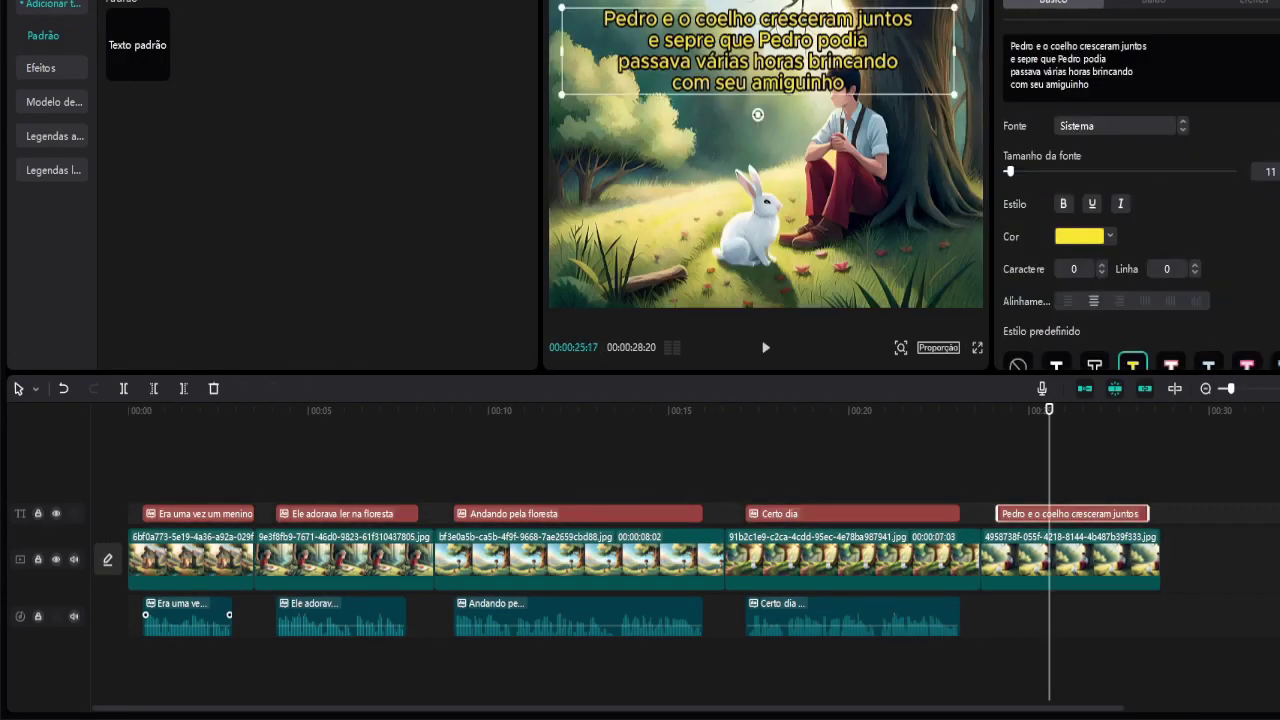
{"action": "left_click", "coordinate": [1150, 35]}
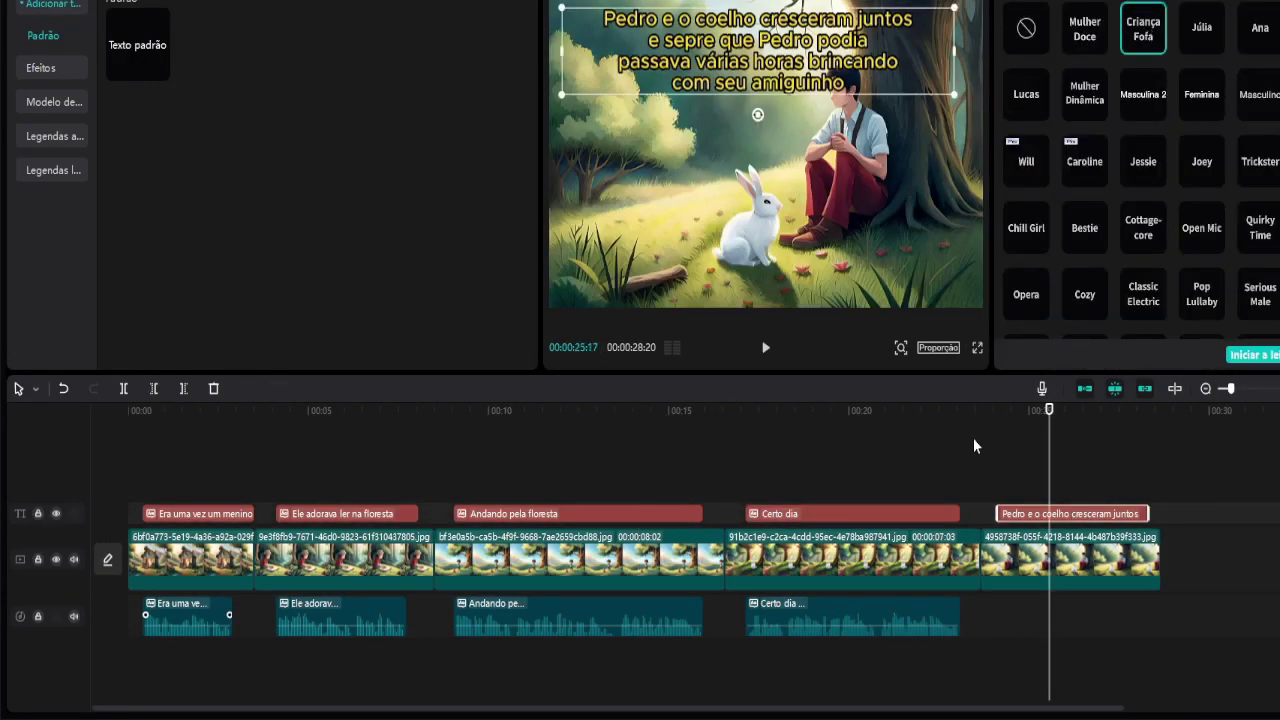
{"action": "left_click", "coordinate": [1253, 355]}
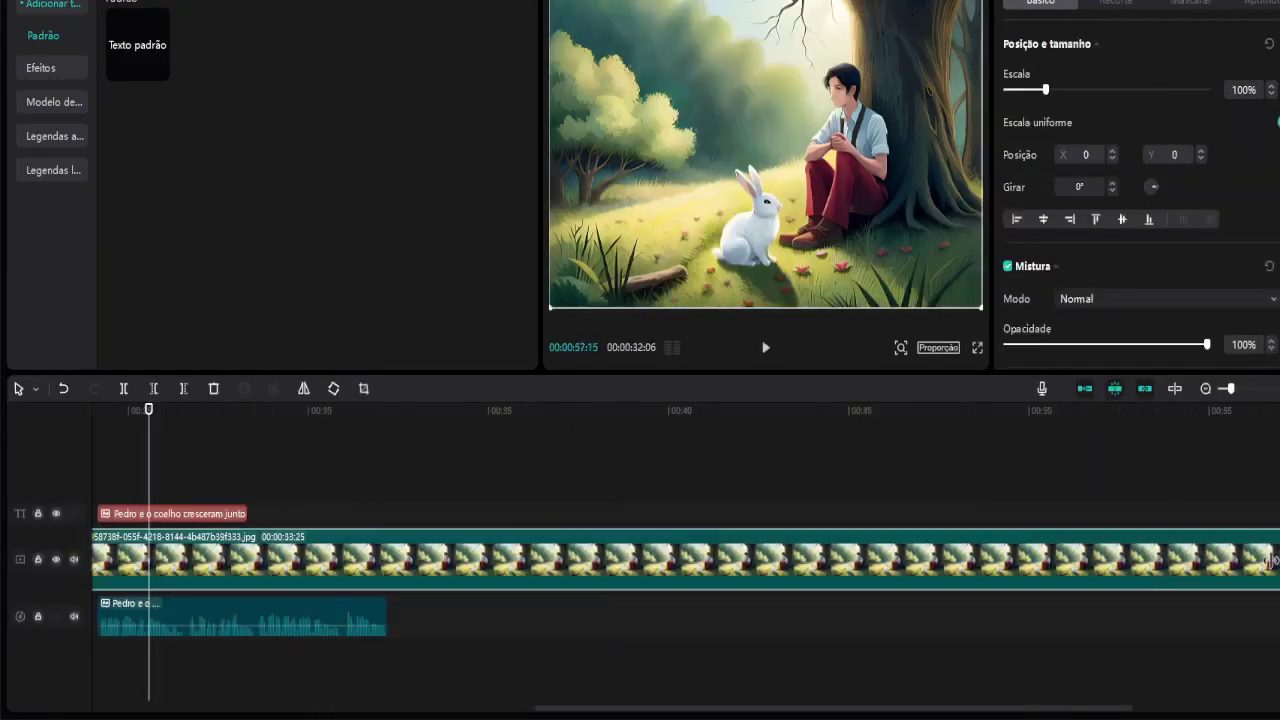
{"action": "scroll", "coordinate": [371, 700], "scroll_direction": "down", "scroll_amount": 5}
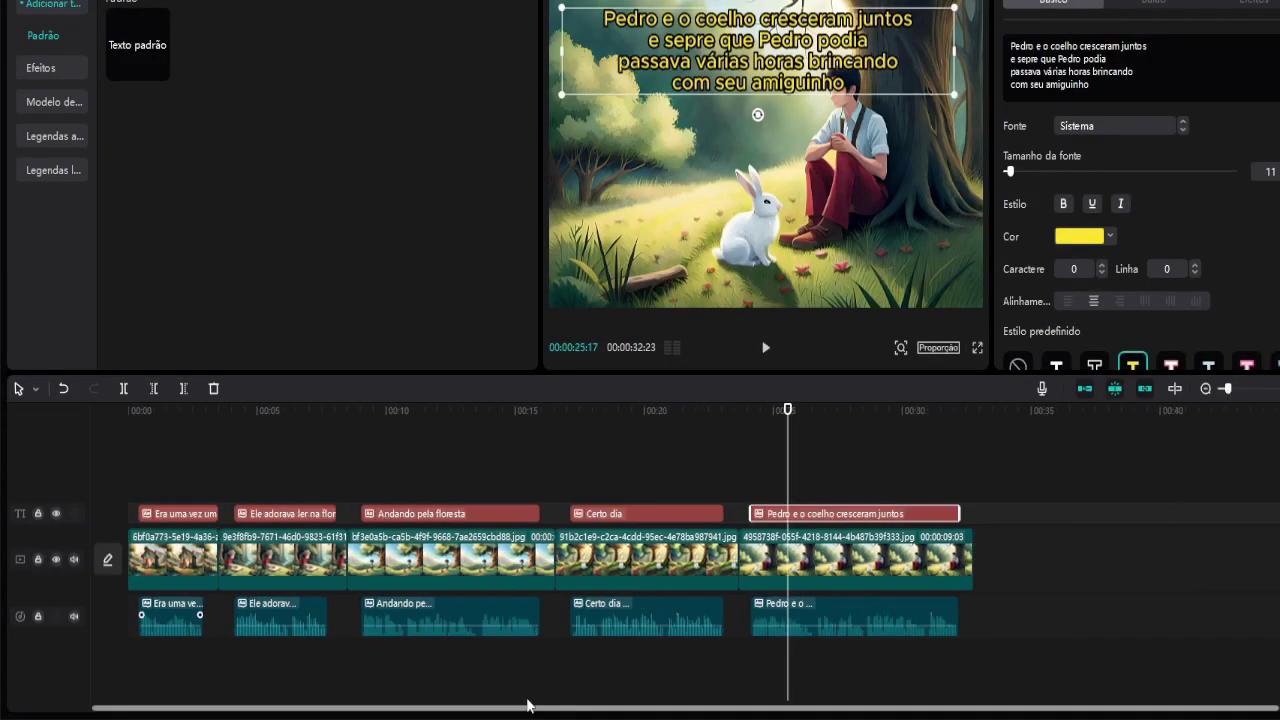
{"action": "key", "text": "Home"}
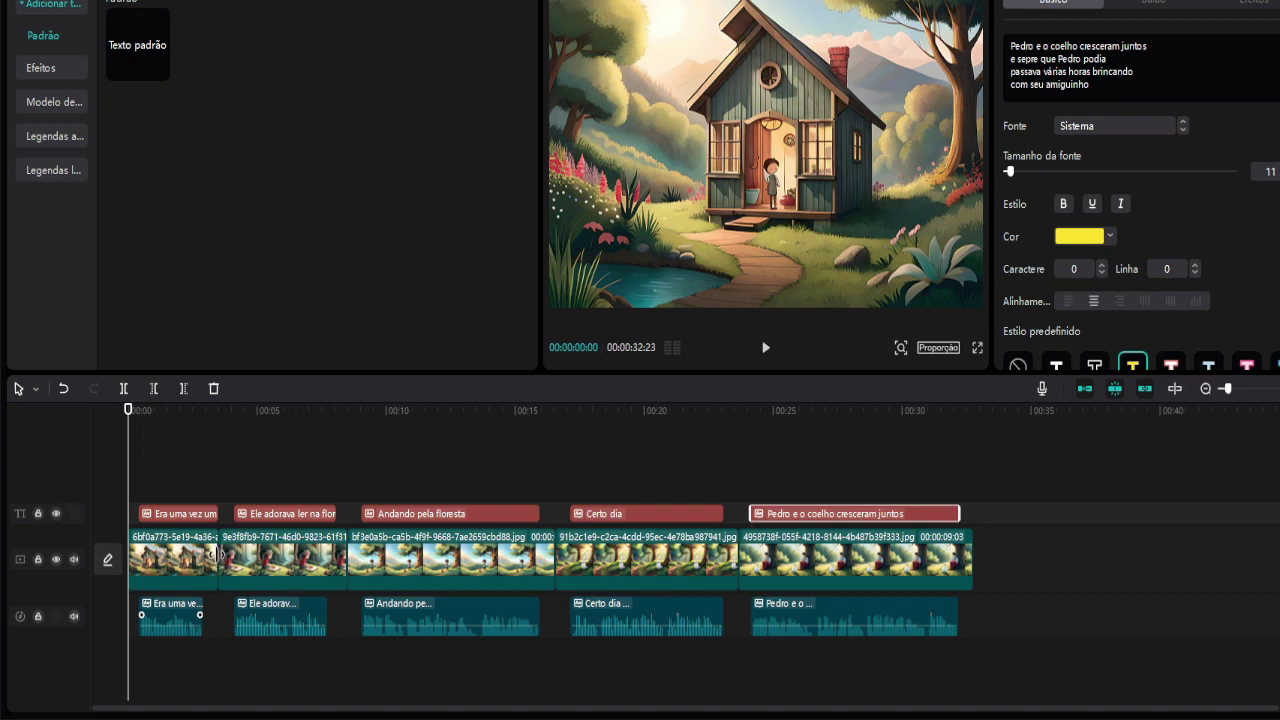
Step: Add Combinar transitions at all four cuts between the image clips, lengthening them to about 0.8 to 0.9 seconds
{"action": "left_click", "coordinate": [285, 2]}
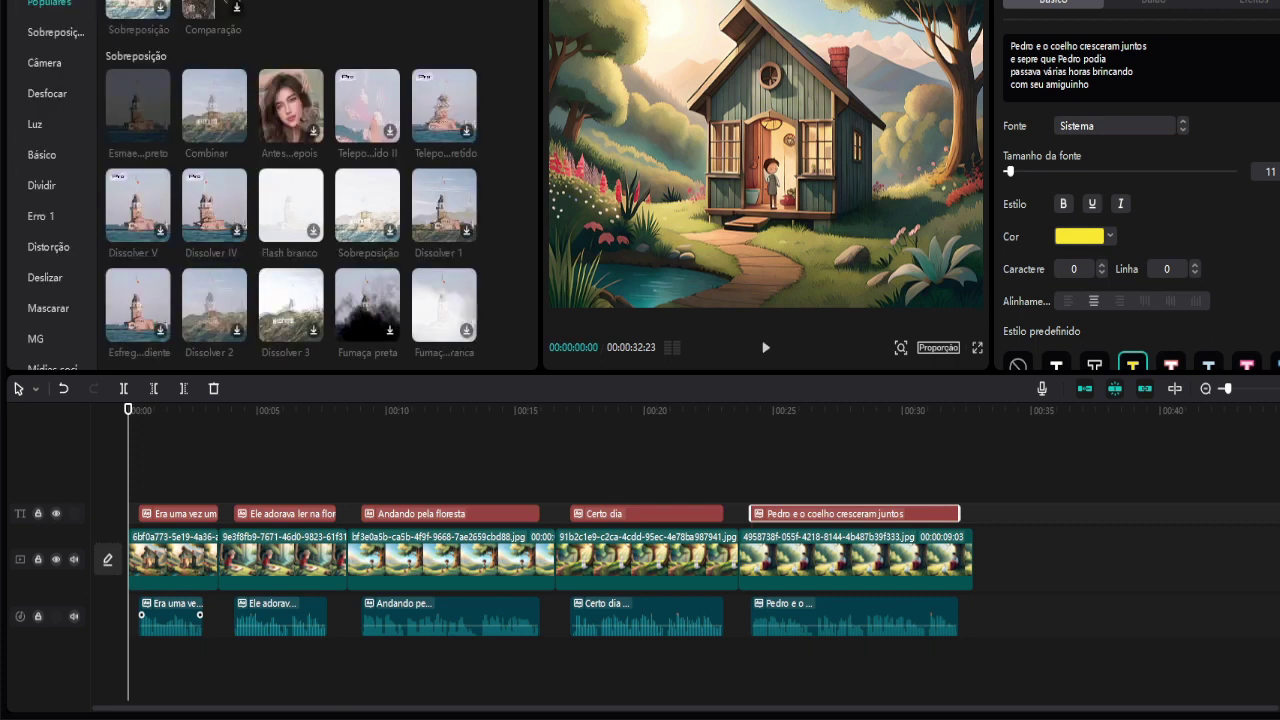
{"action": "mouse_move", "coordinate": [210, 115]}
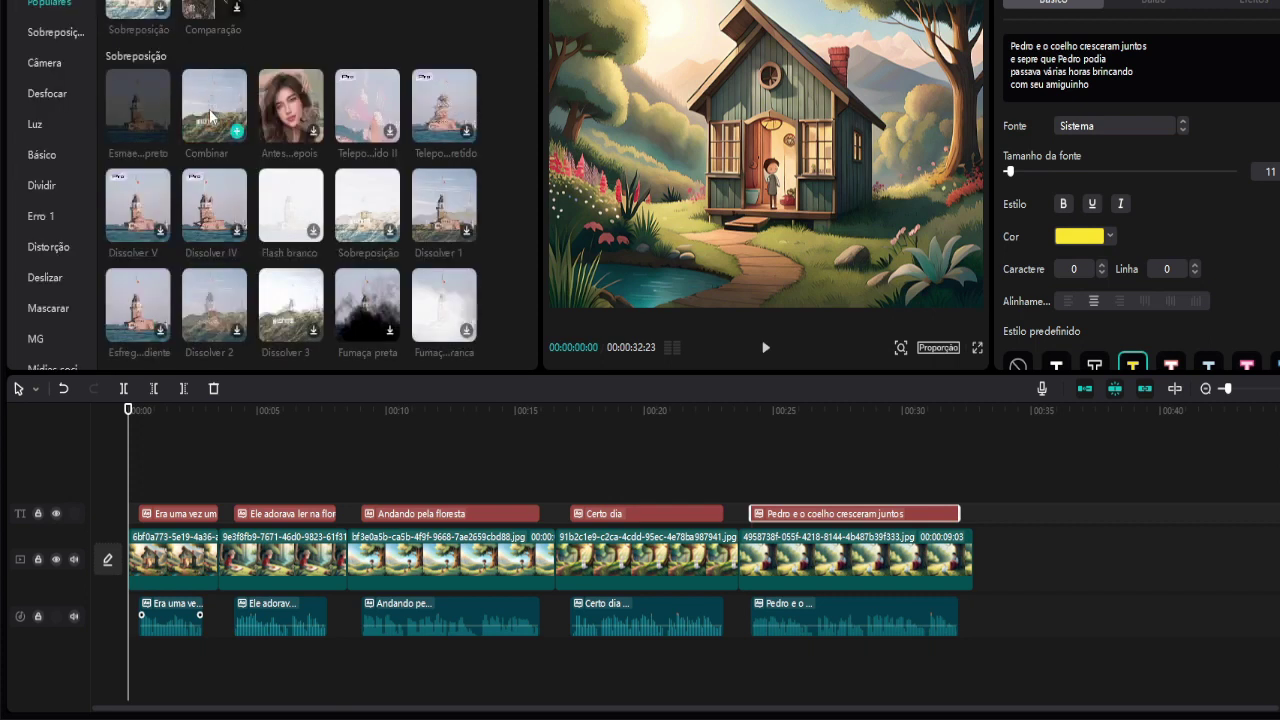
{"action": "mouse_move", "coordinate": [210, 115]}
{"action": "left_mouse_down"}
{"action": "mouse_move", "coordinate": [203, 430]}
{"action": "mouse_move", "coordinate": [215, 568]}
{"action": "left_mouse_up"}
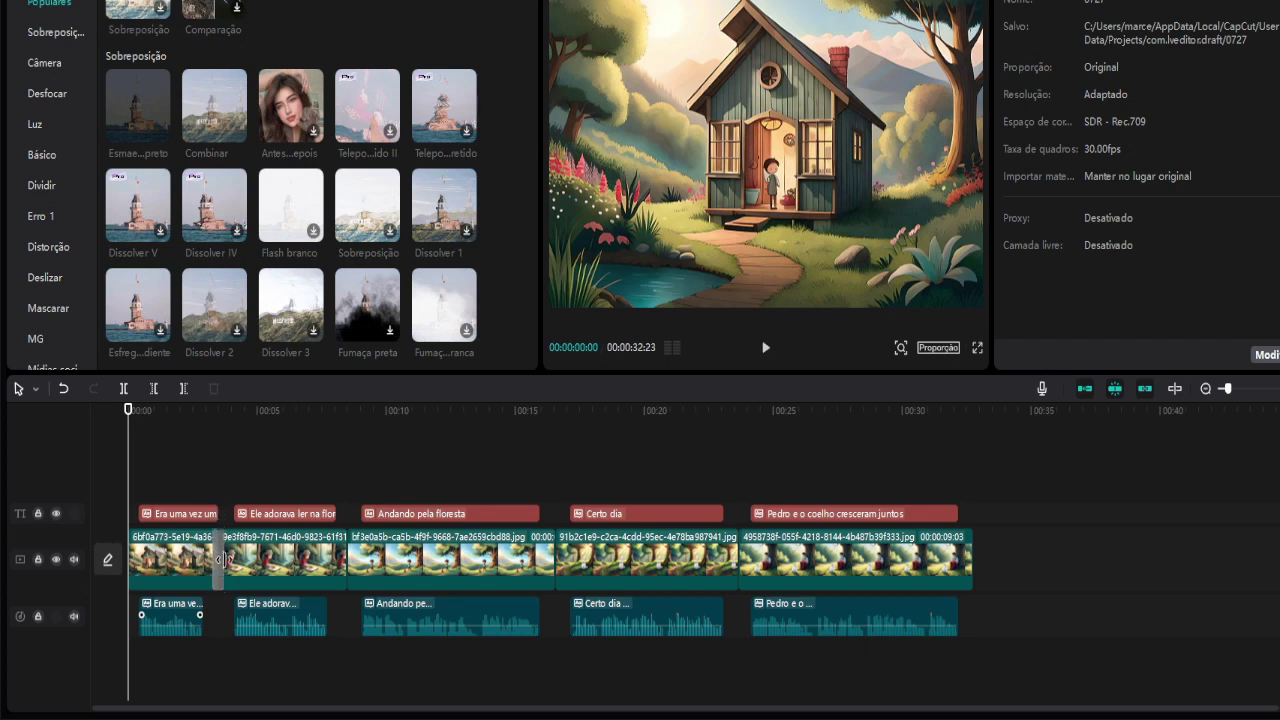
{"action": "left_click", "coordinate": [222, 564]}
{"action": "left_click_drag", "start_coordinate": [232, 560], "coordinate": [229, 560]}
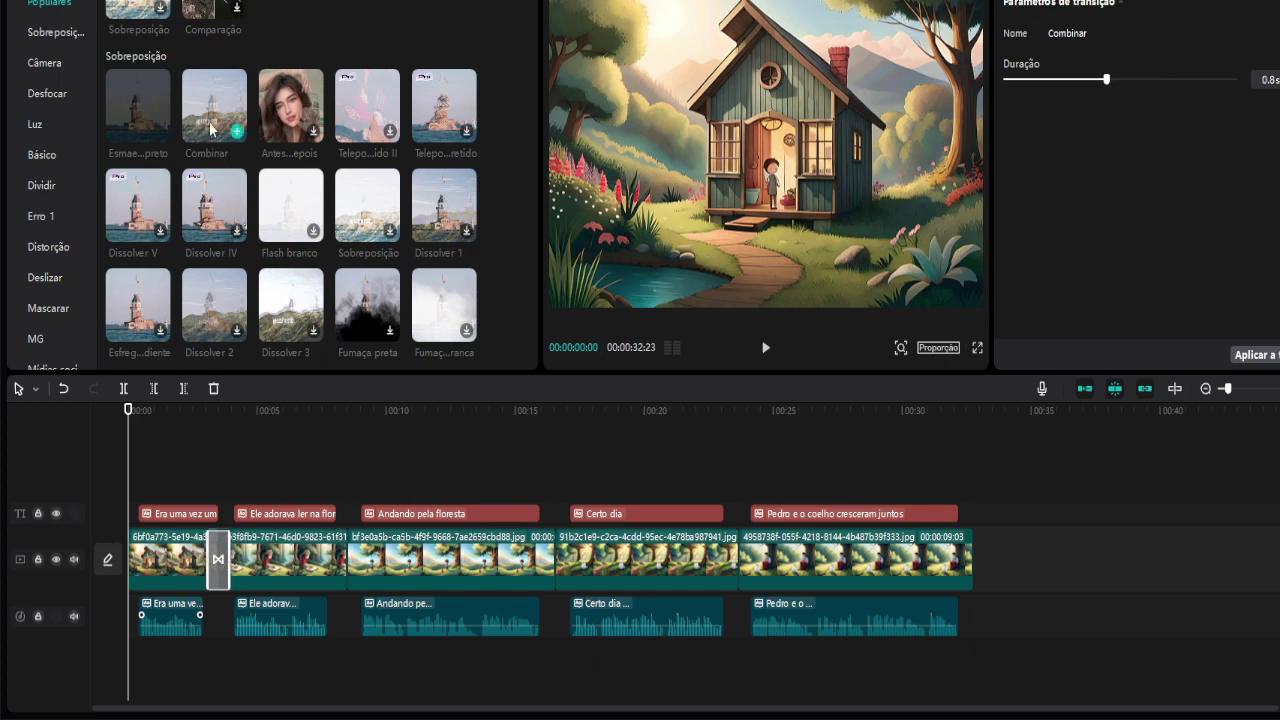
{"action": "left_click_drag", "start_coordinate": [214, 108], "coordinate": [557, 560]}
{"action": "left_click_drag", "start_coordinate": [214, 108], "coordinate": [748, 562]}
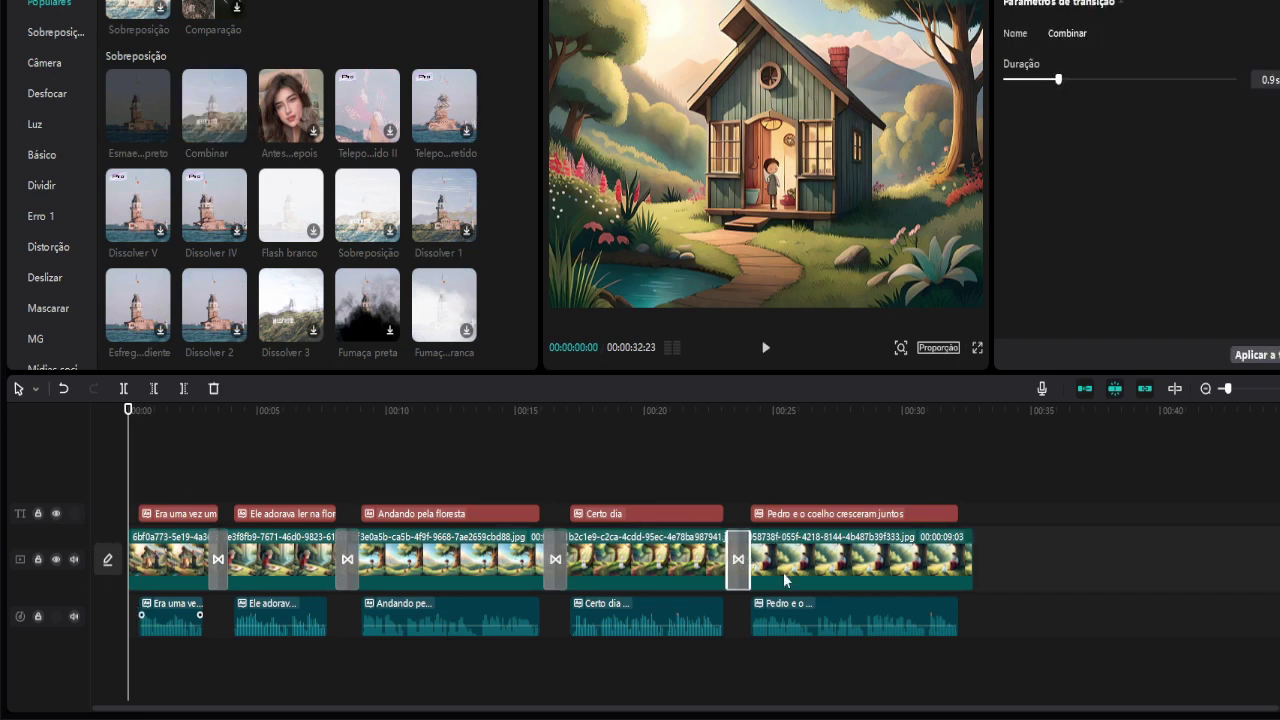
Step: Undo the last transition's lengthening and apply the Zoom 1 entrance animation to the first image clip
{"action": "left_click", "coordinate": [163, 566]}
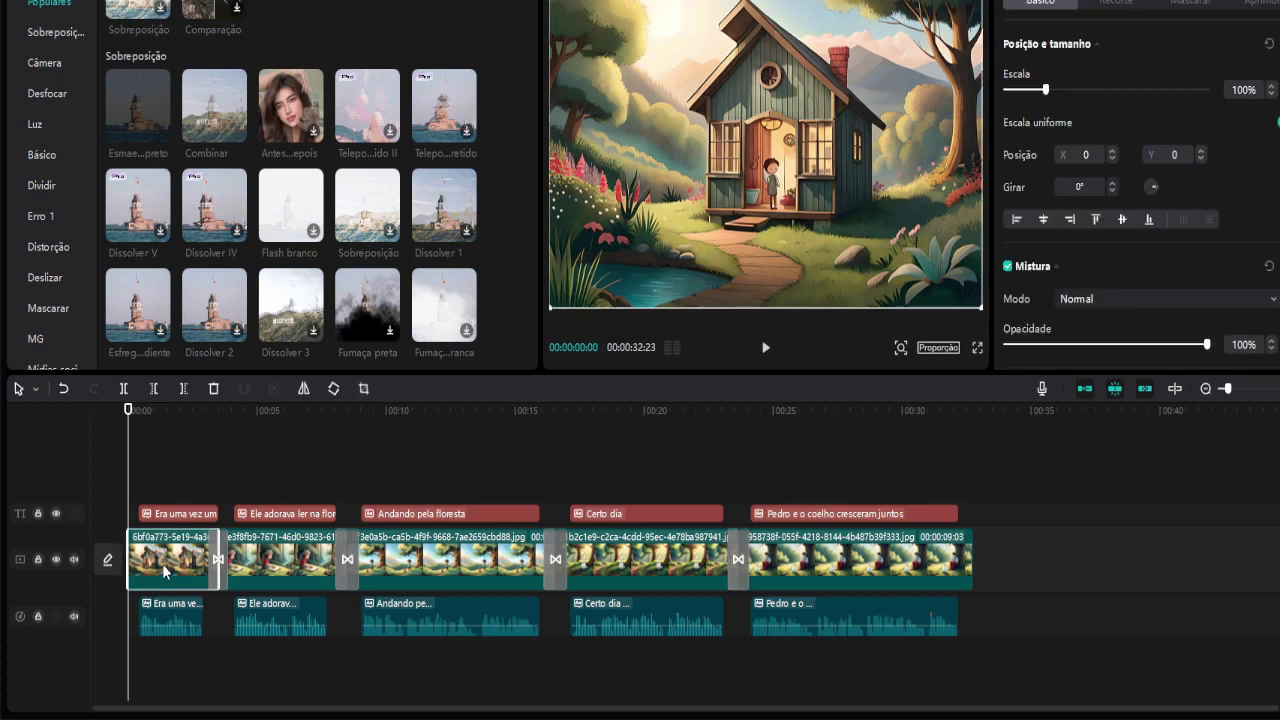
{"action": "left_click", "coordinate": [1045, 2]}
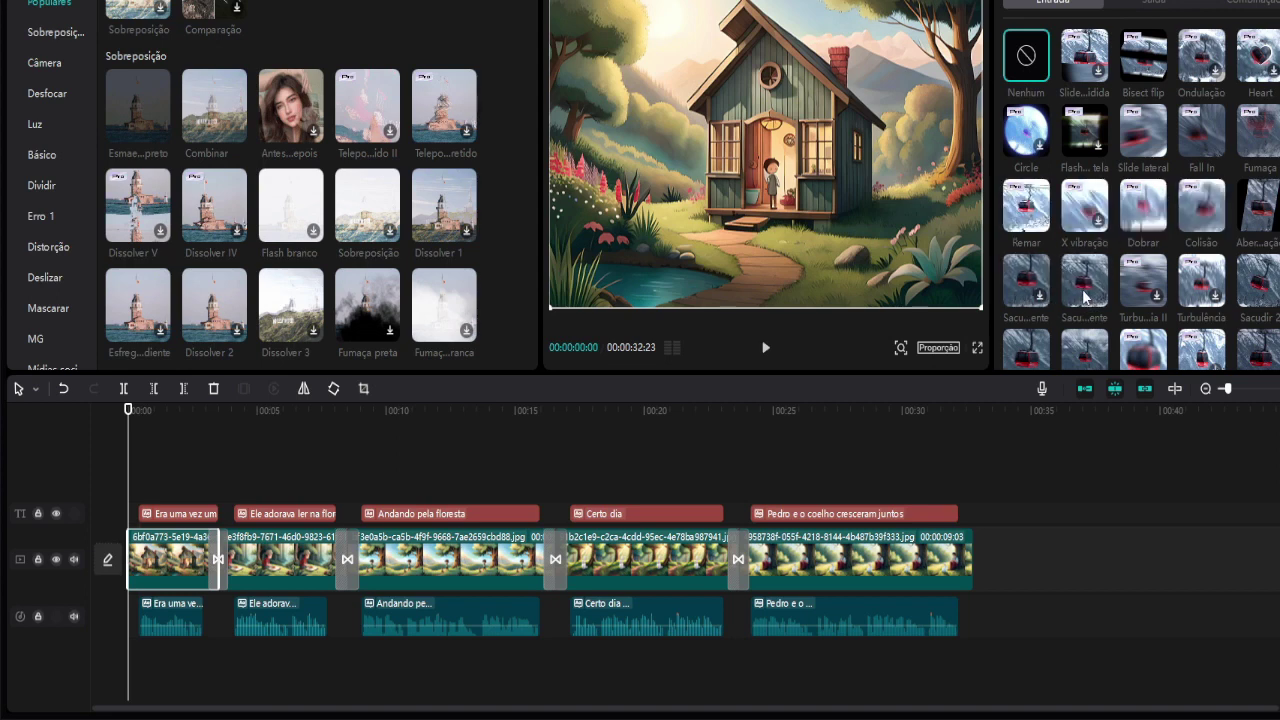
{"action": "key", "text": "ctrl+z"}
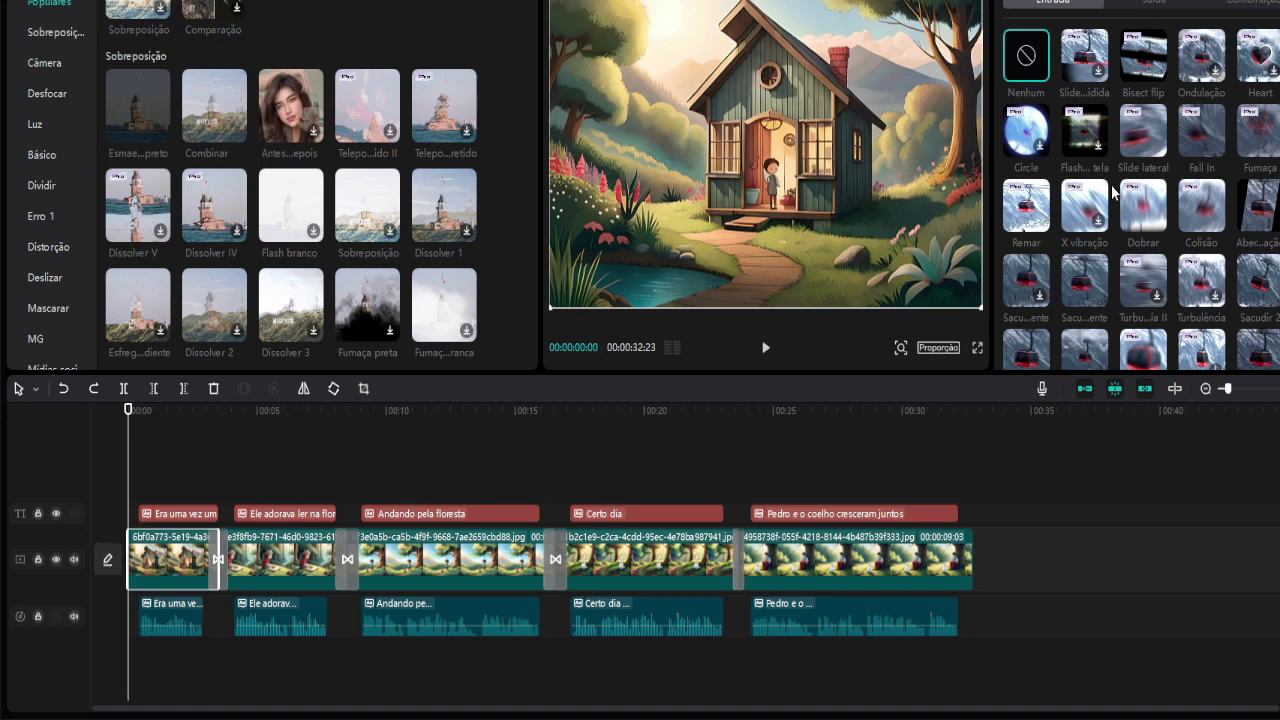
{"action": "scroll", "coordinate": [1113, 192], "scroll_direction": "down", "scroll_amount": 1}
{"action": "scroll", "coordinate": [1113, 192], "scroll_direction": "down", "scroll_amount": 1}
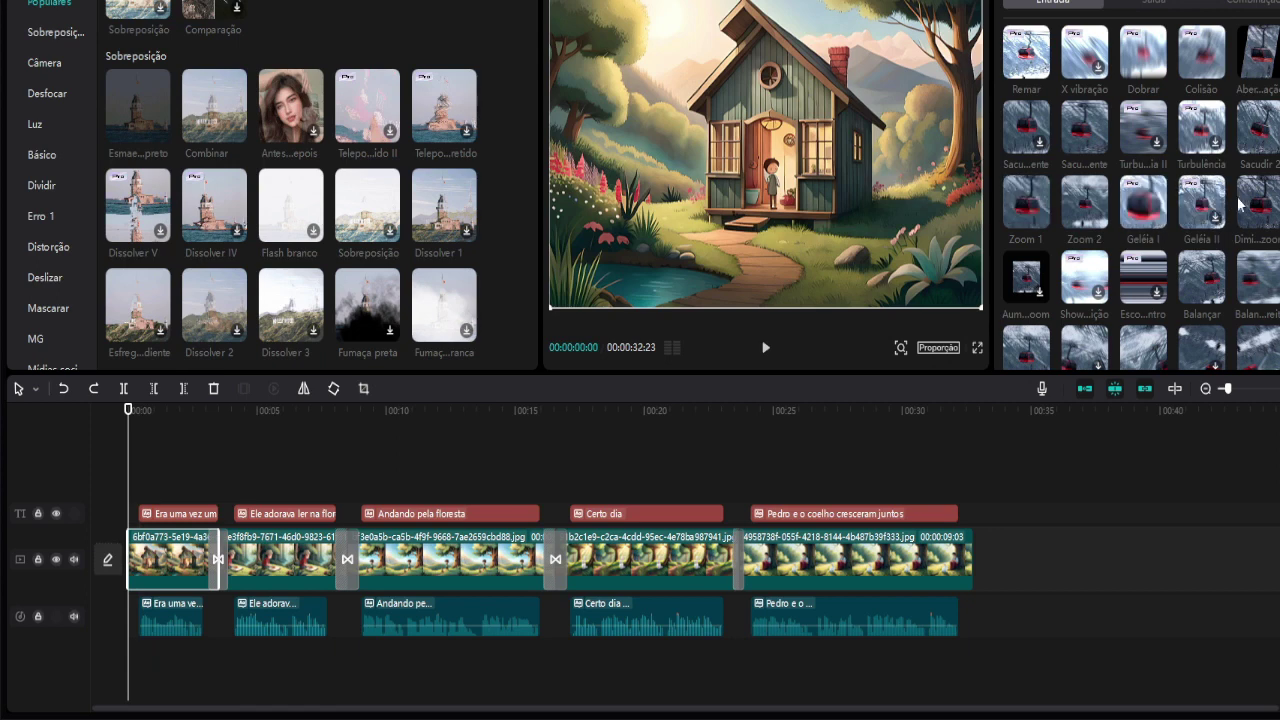
{"action": "left_click", "coordinate": [1027, 213]}
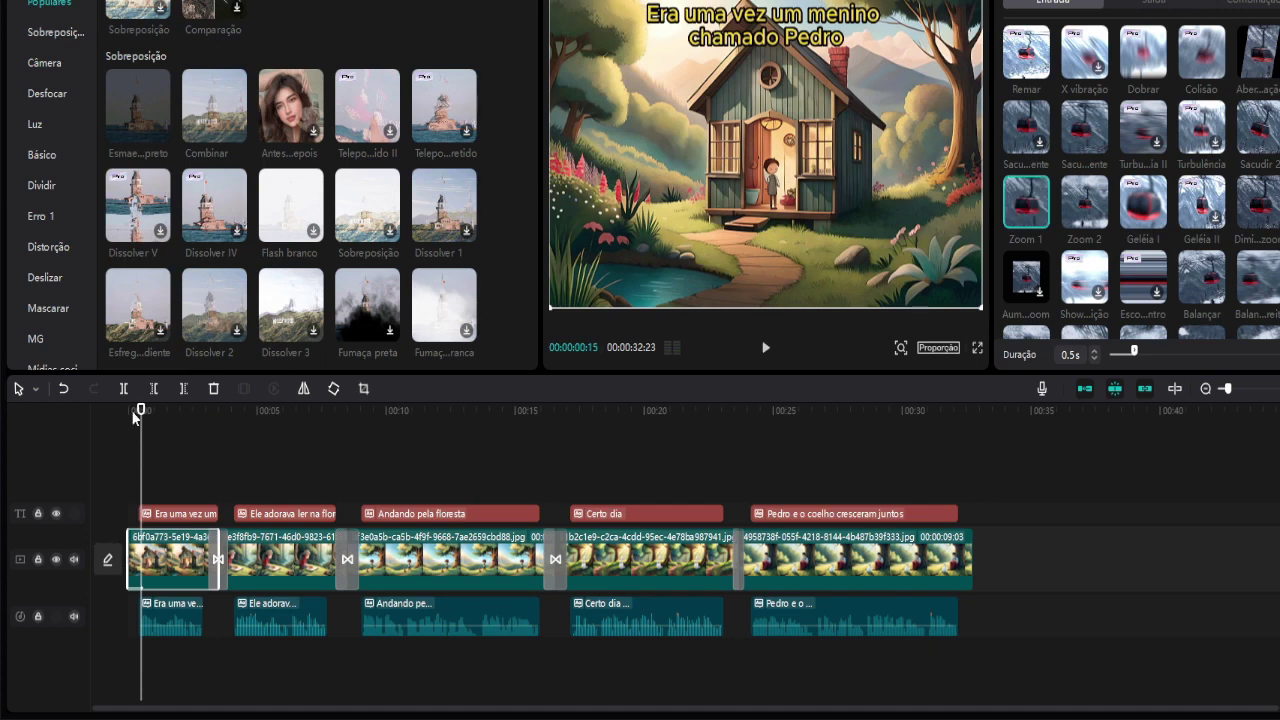
Step: Set the first image's Zoom 1 animation duration to 3.9 seconds, playing back the opening before and after the change
{"action": "left_click_drag", "start_coordinate": [140, 410], "coordinate": [131, 411]}
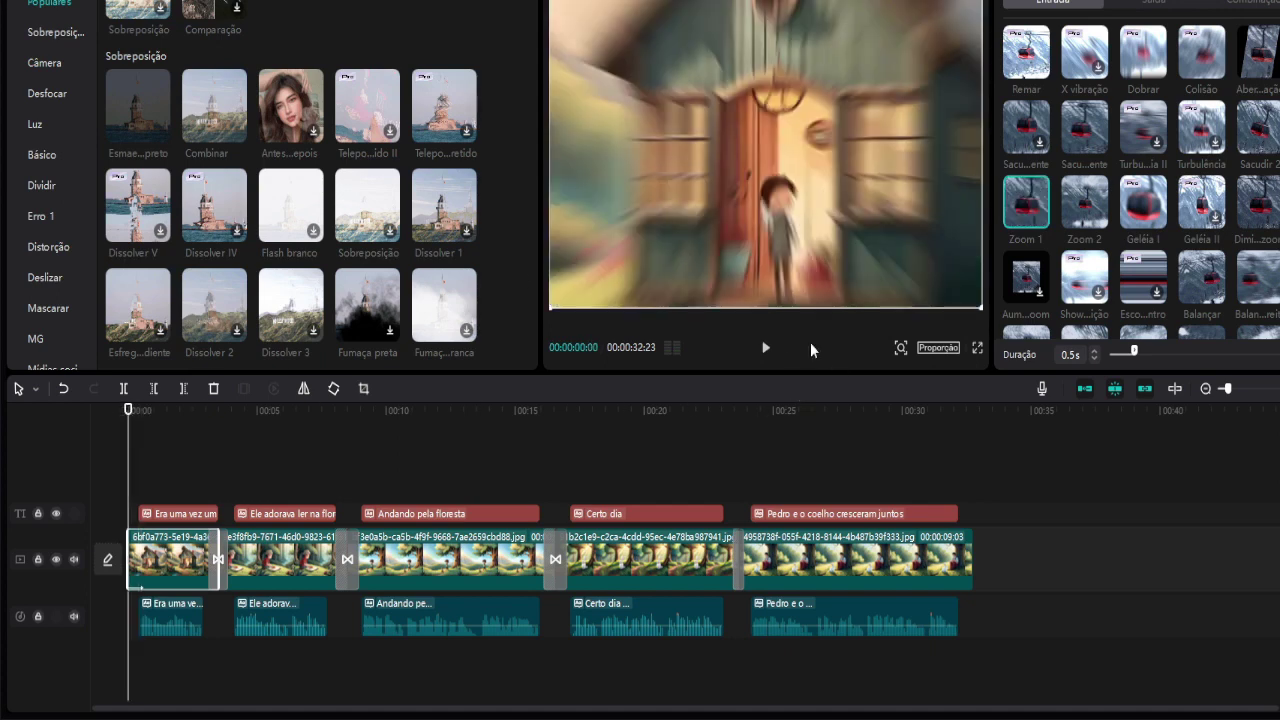
{"action": "left_click", "coordinate": [766, 348]}
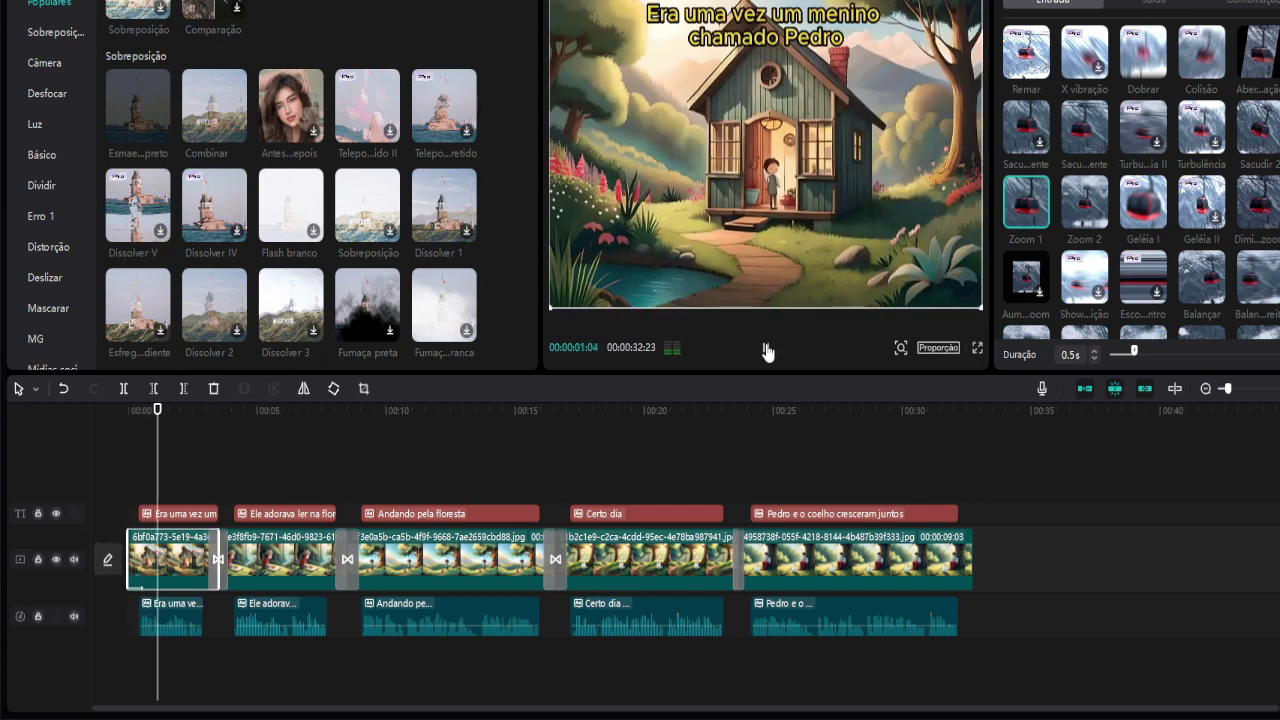
{"action": "left_click", "coordinate": [766, 348]}
{"action": "left_click_drag", "start_coordinate": [166, 410], "coordinate": [103, 415]}
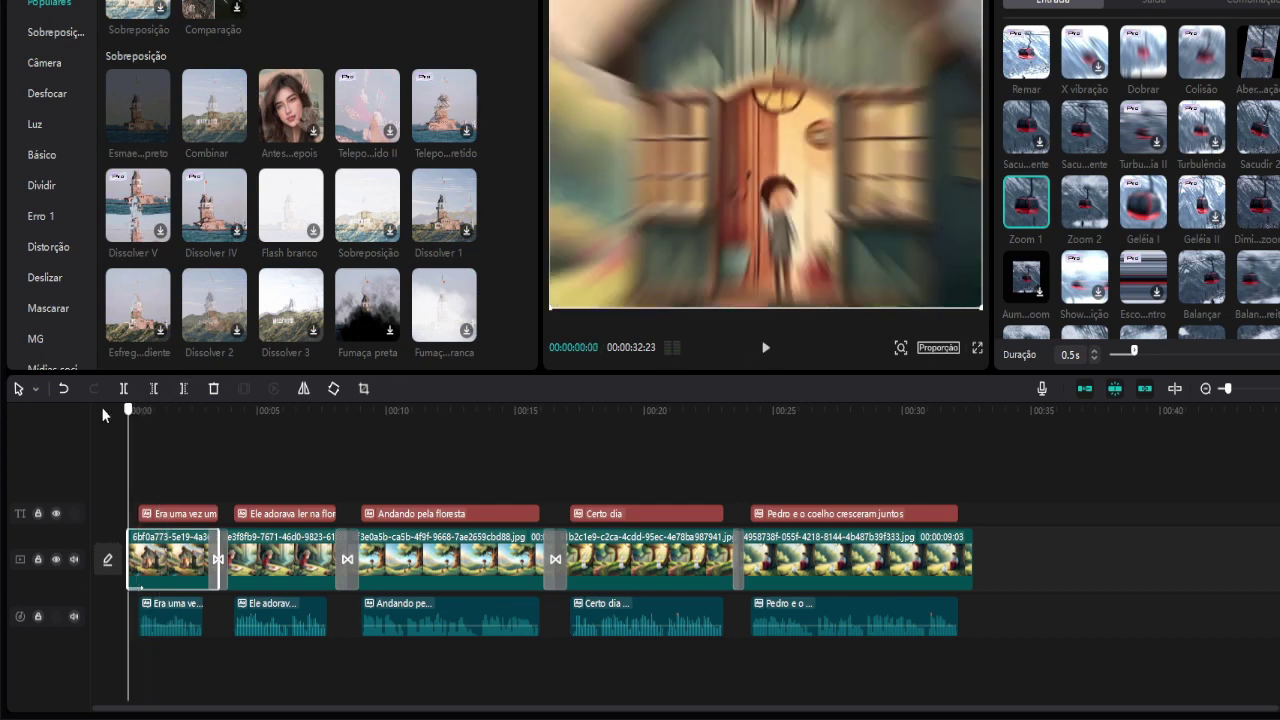
{"action": "left_click_drag", "start_coordinate": [1136, 354], "coordinate": [1279, 366]}
{"action": "key", "text": "space"}
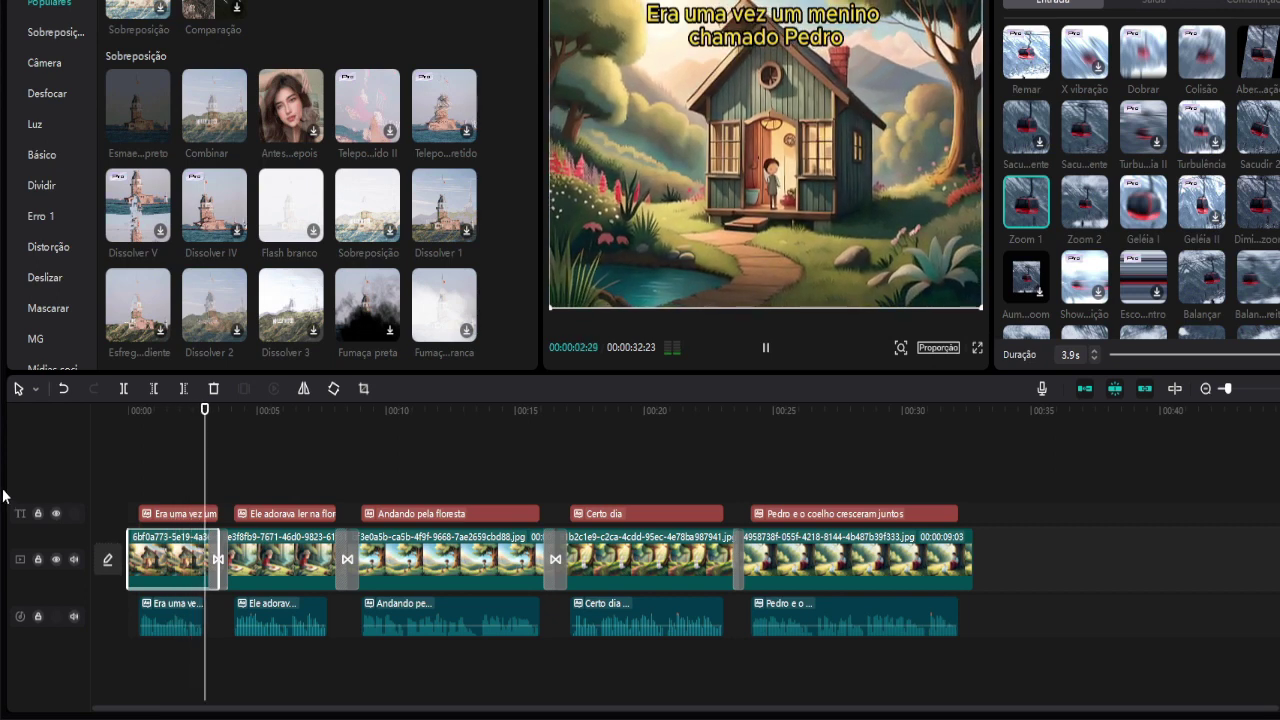
{"action": "key", "text": "space"}
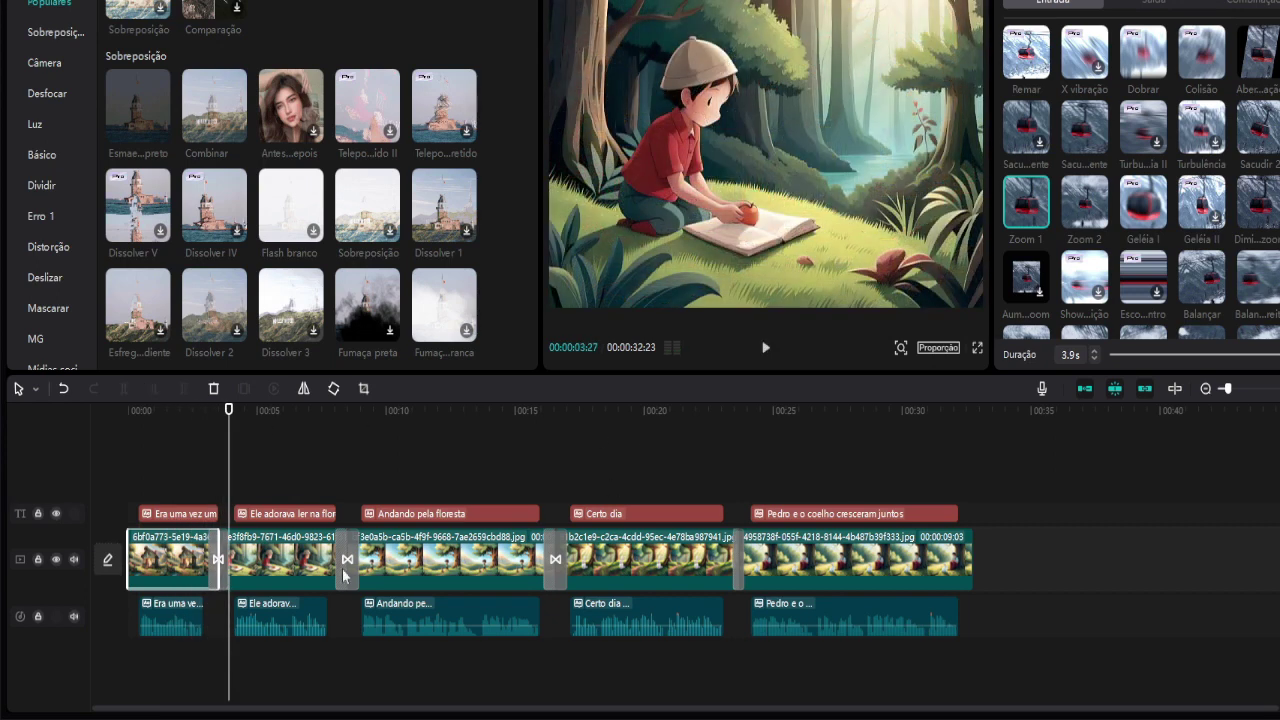
Step: Apply the "Dimi...zoom" entrance animation to the second image clip, preview it, and set its duration to 5.9 seconds
{"action": "left_click_drag", "start_coordinate": [232, 410], "coordinate": [292, 410]}
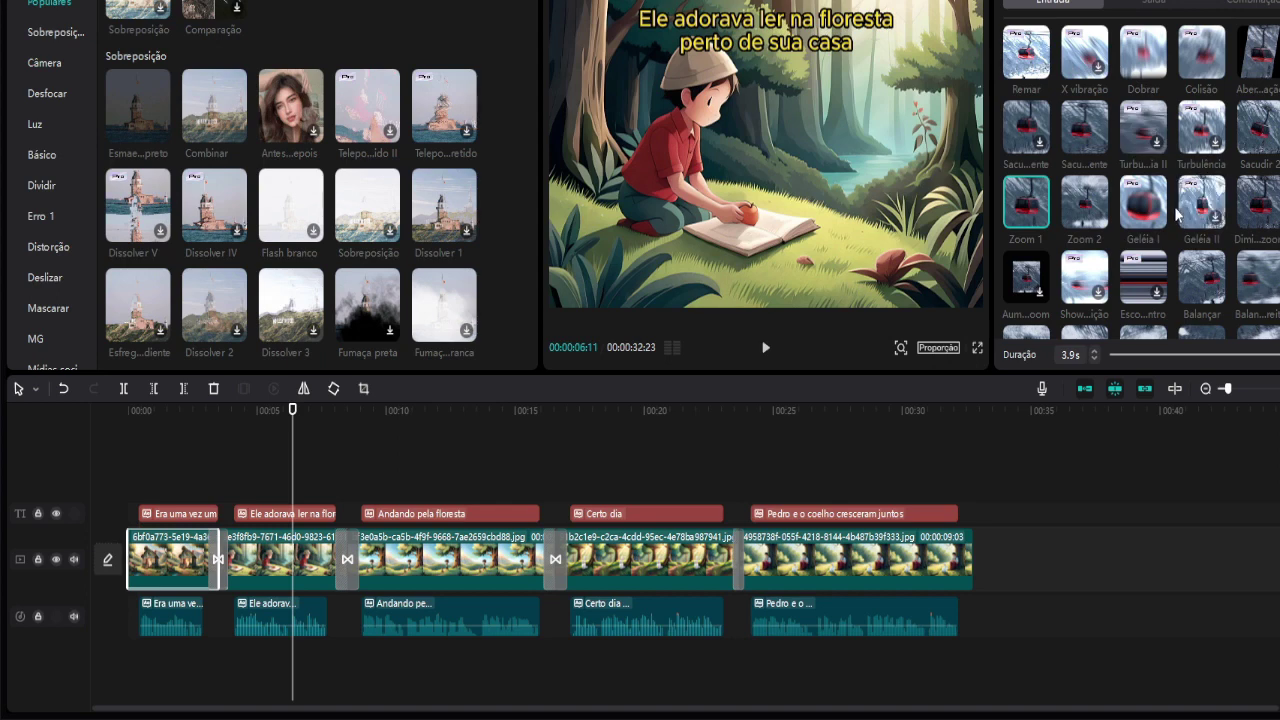
{"action": "left_click", "coordinate": [312, 572]}
{"action": "left_click", "coordinate": [766, 347]}
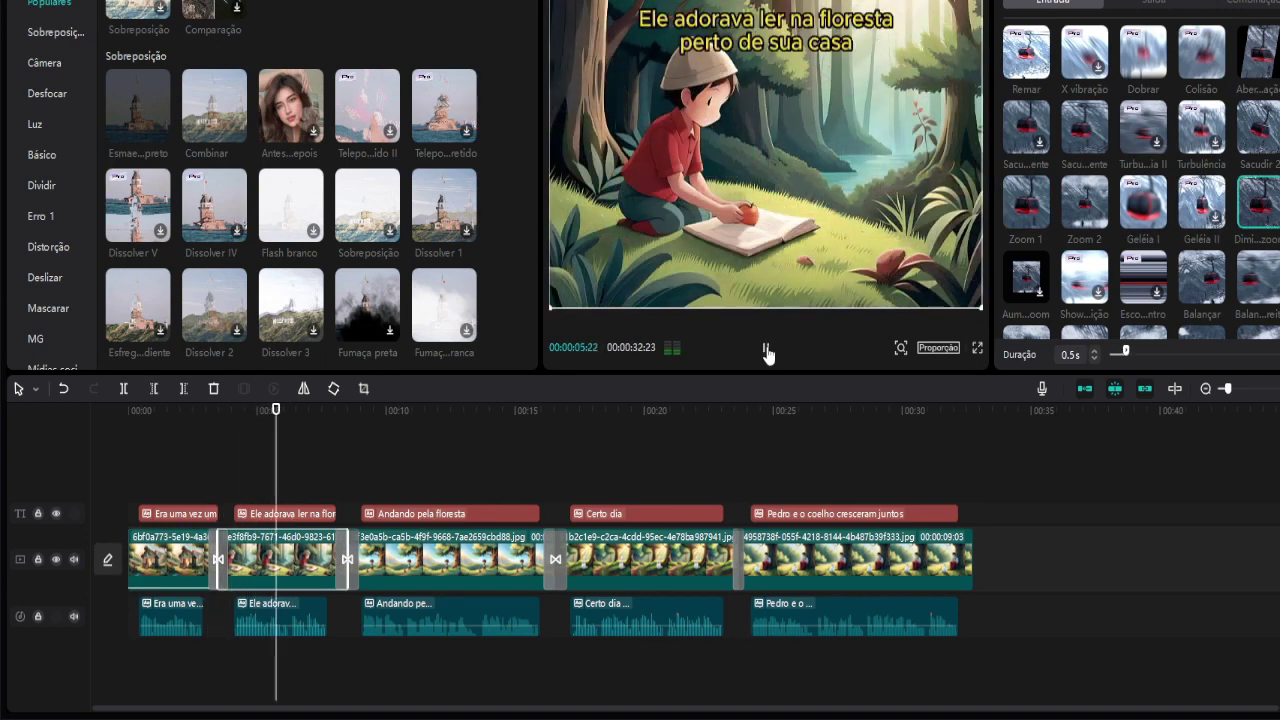
{"action": "left_click", "coordinate": [766, 349]}
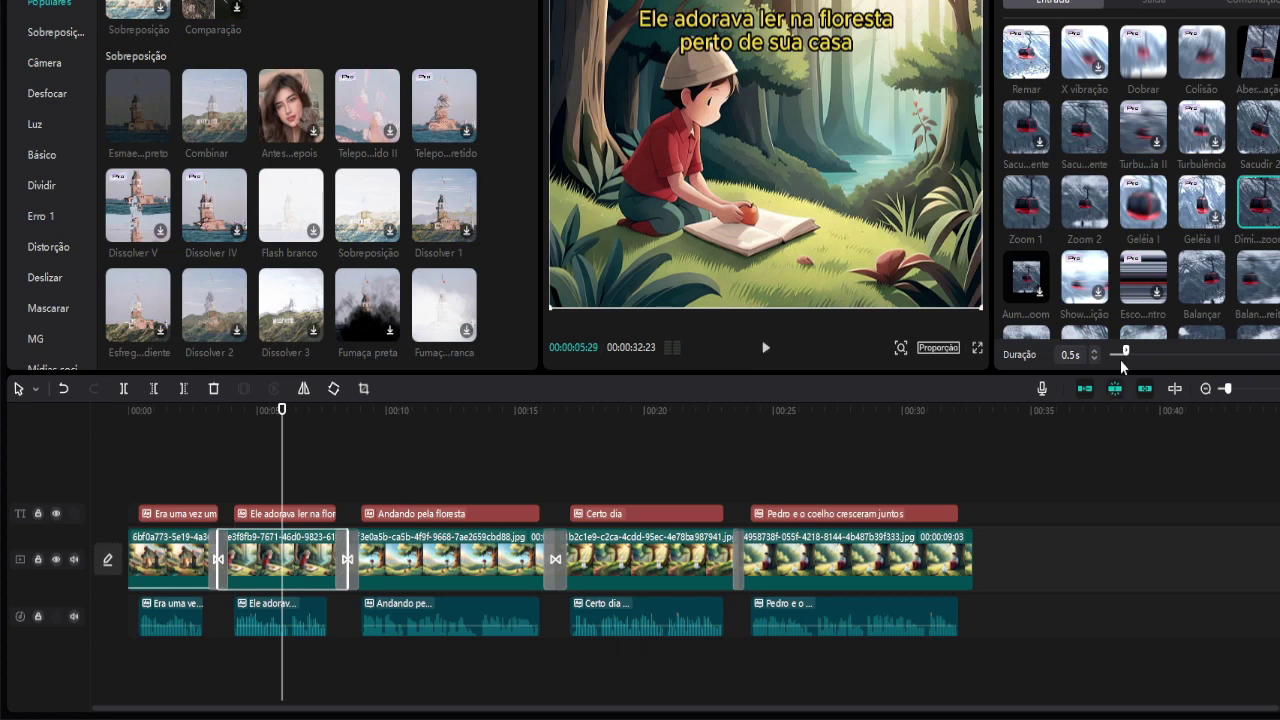
{"action": "left_click_drag", "start_coordinate": [1123, 355], "coordinate": [1151, 353]}
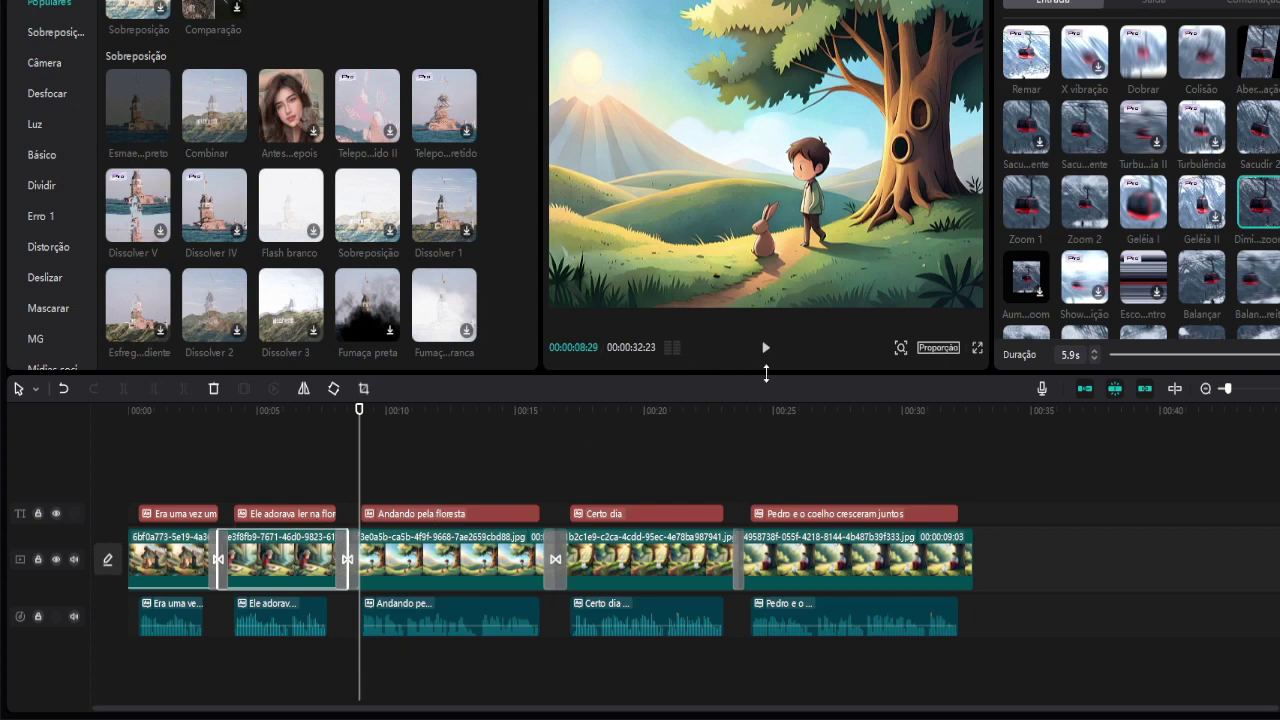
Step: Apply the second "Sacu...ente" entrance animation to the third image clip with a duration of 9.0 seconds, and preview it
{"action": "left_click", "coordinate": [445, 559]}
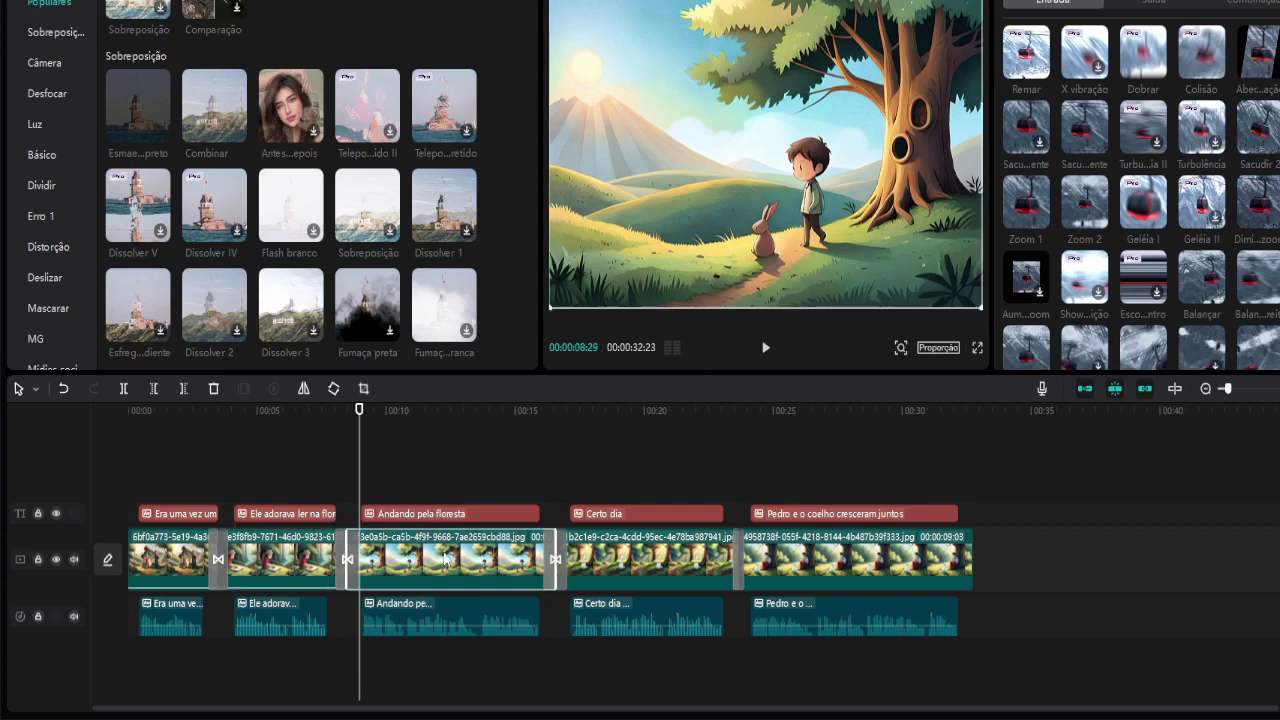
{"action": "left_click_drag", "start_coordinate": [422, 445], "coordinate": [444, 447]}
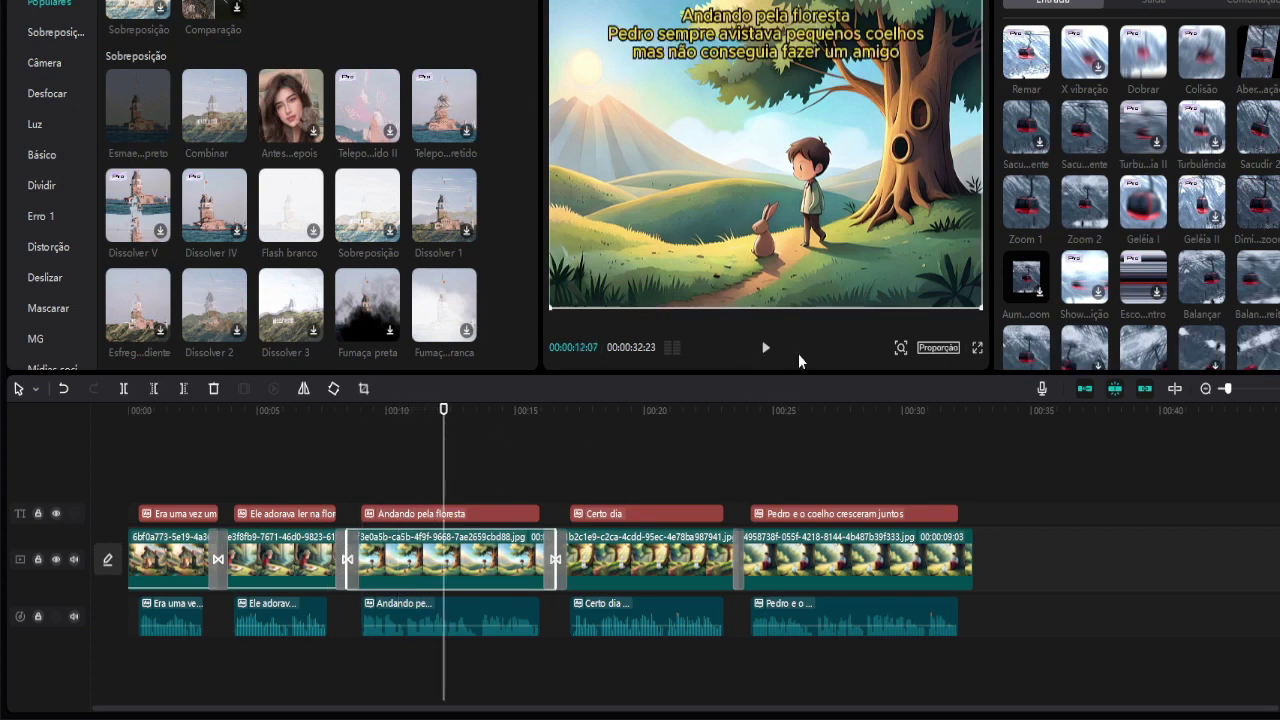
{"action": "left_click", "coordinate": [1258, 5]}
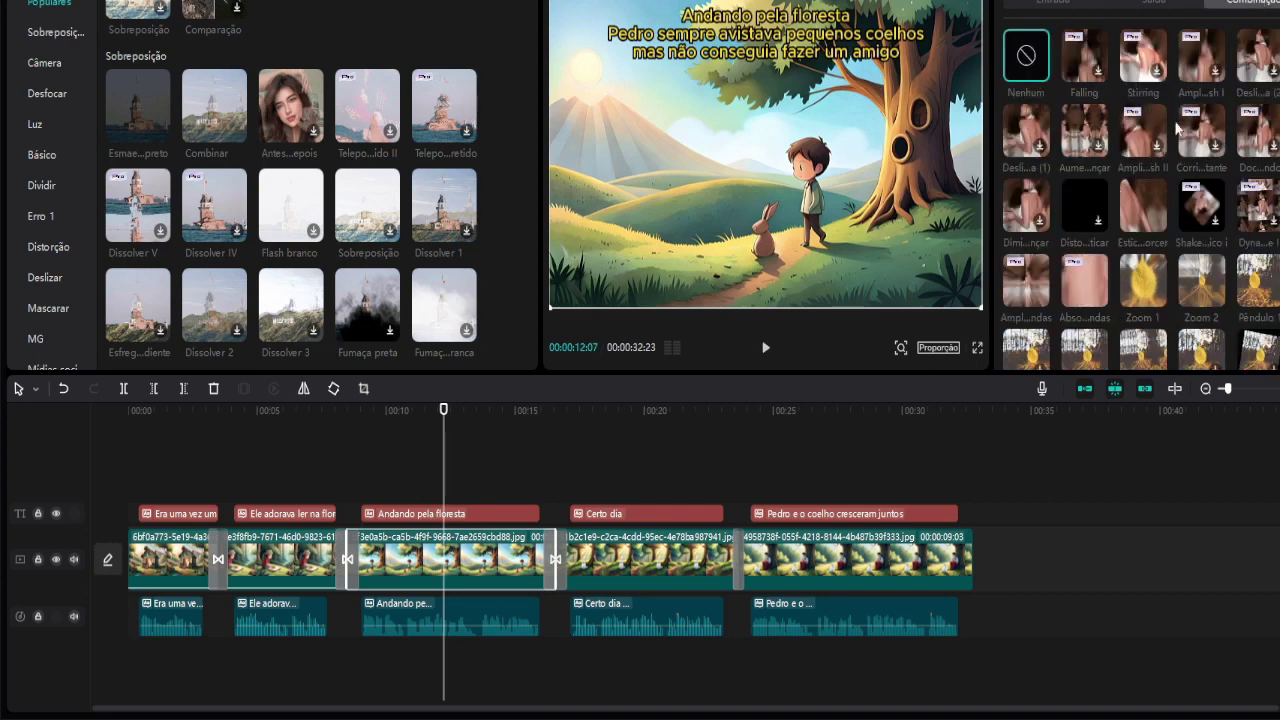
{"action": "left_click", "coordinate": [1157, 2]}
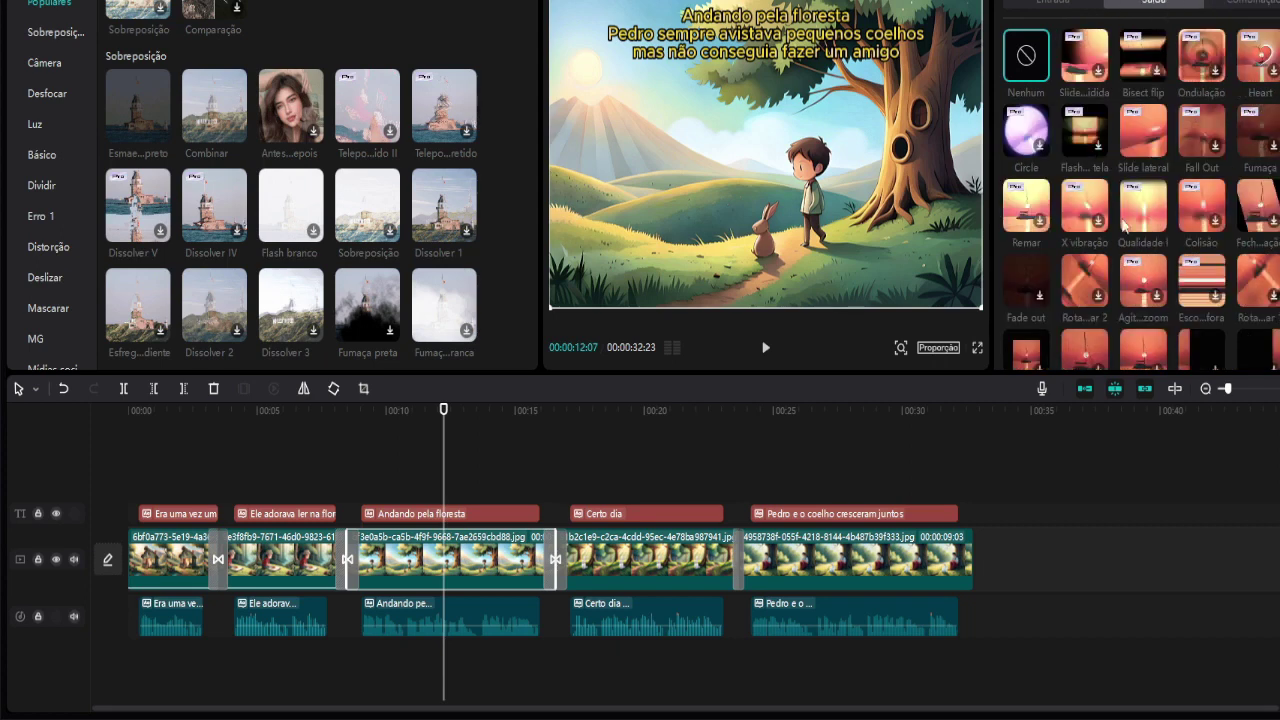
{"action": "left_click", "coordinate": [1052, 5]}
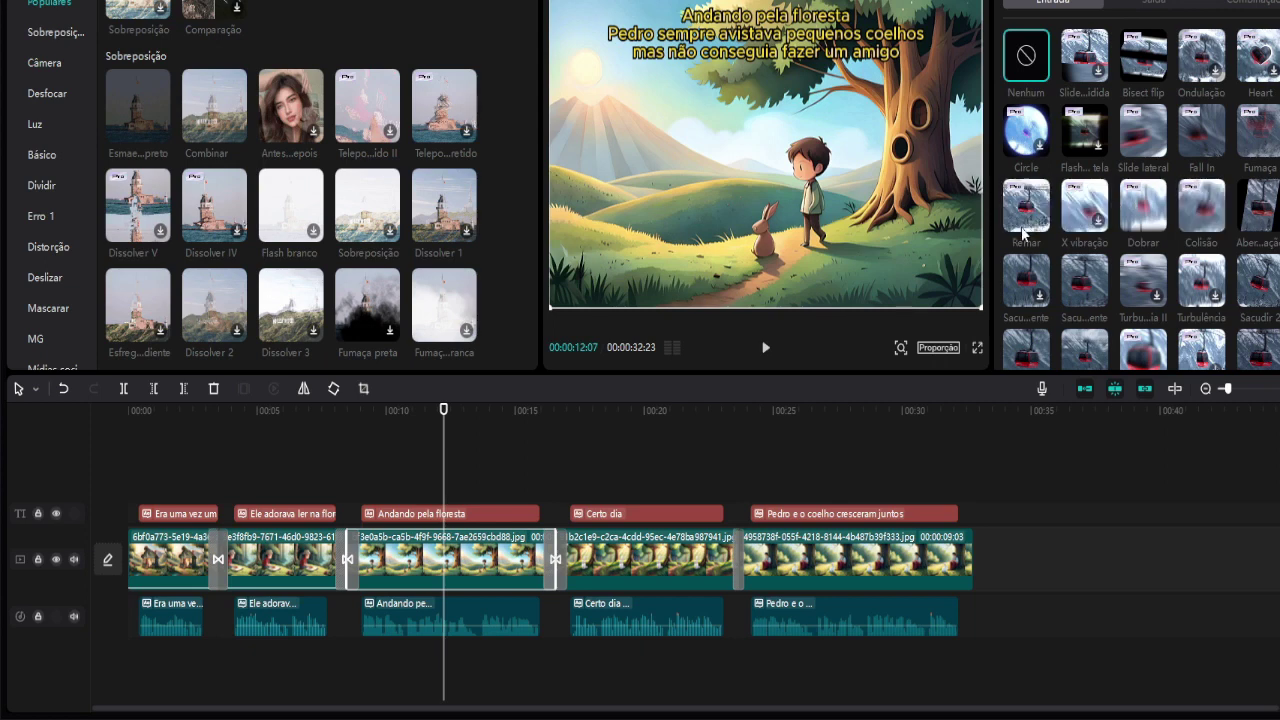
{"action": "left_click", "coordinate": [1086, 290]}
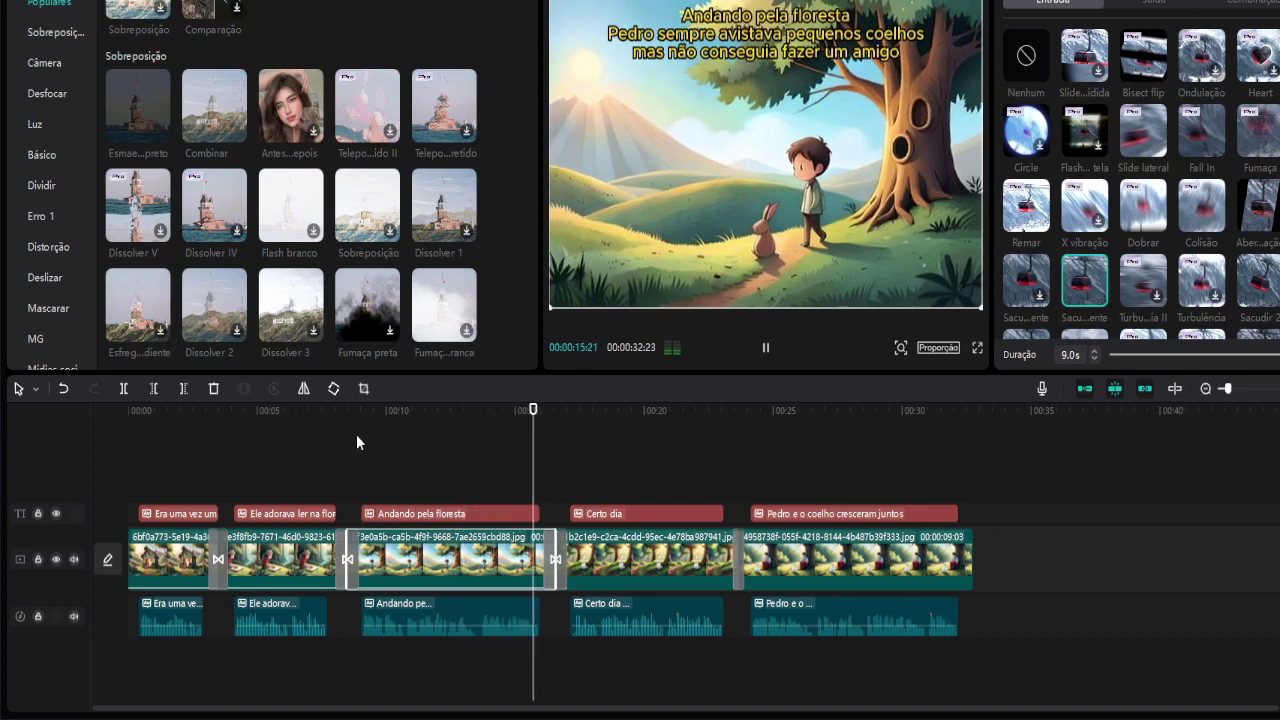
{"action": "left_click", "coordinate": [766, 348]}
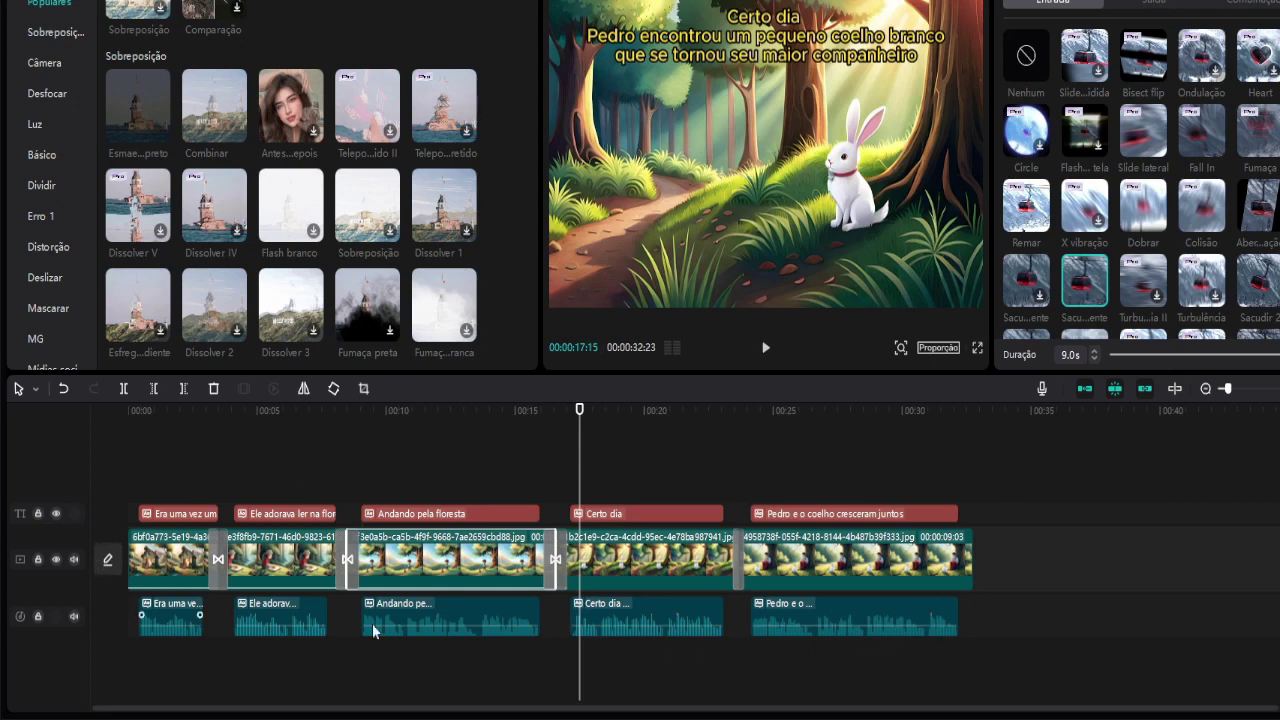
Step: Add the Arco-íris 2 light effect to the first image clip and play the opening from the start
{"action": "left_click", "coordinate": [648, 566]}
{"action": "left_click", "coordinate": [198, 555]}
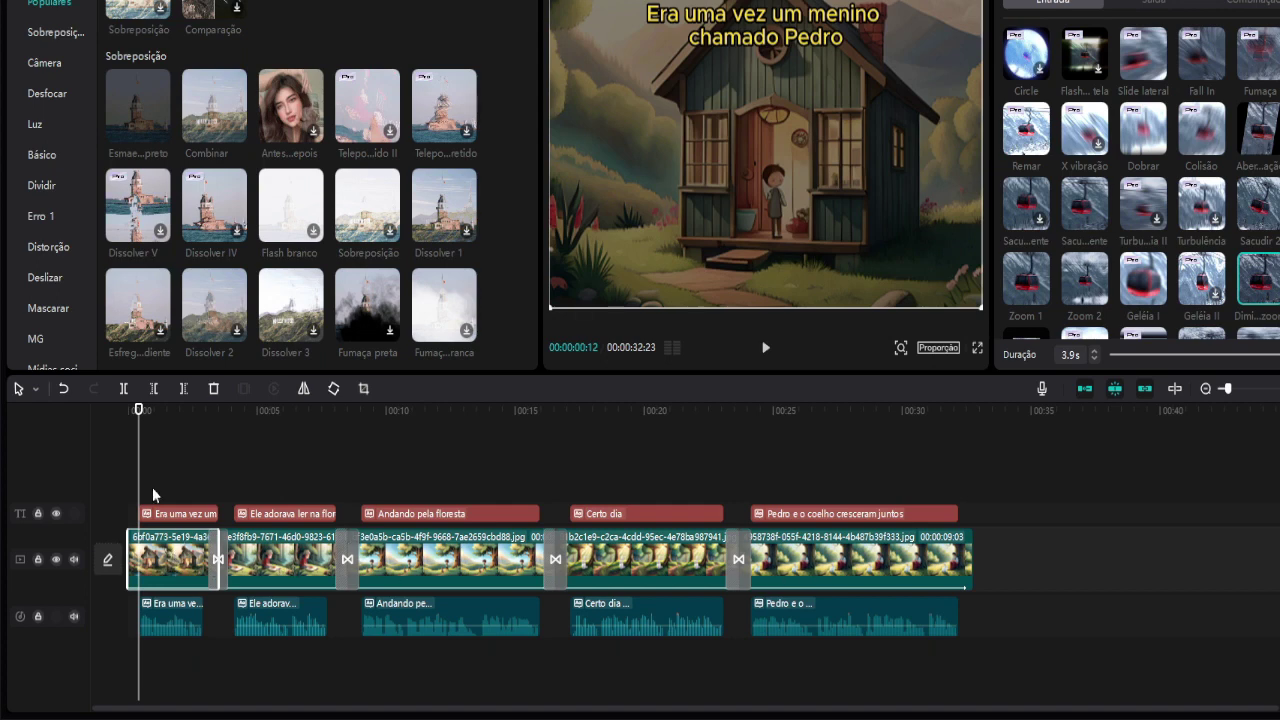
{"action": "key", "text": "Home"}
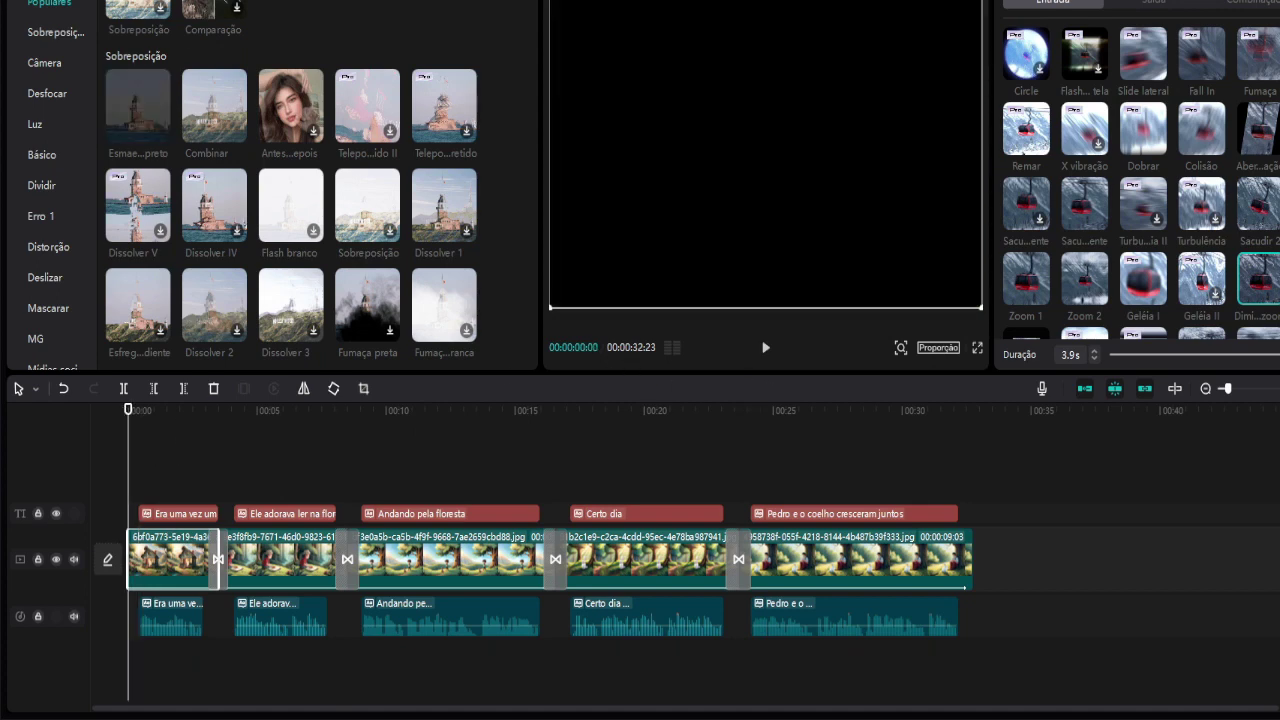
{"action": "scroll", "coordinate": [290, 185], "scroll_direction": "down", "scroll_amount": 10}
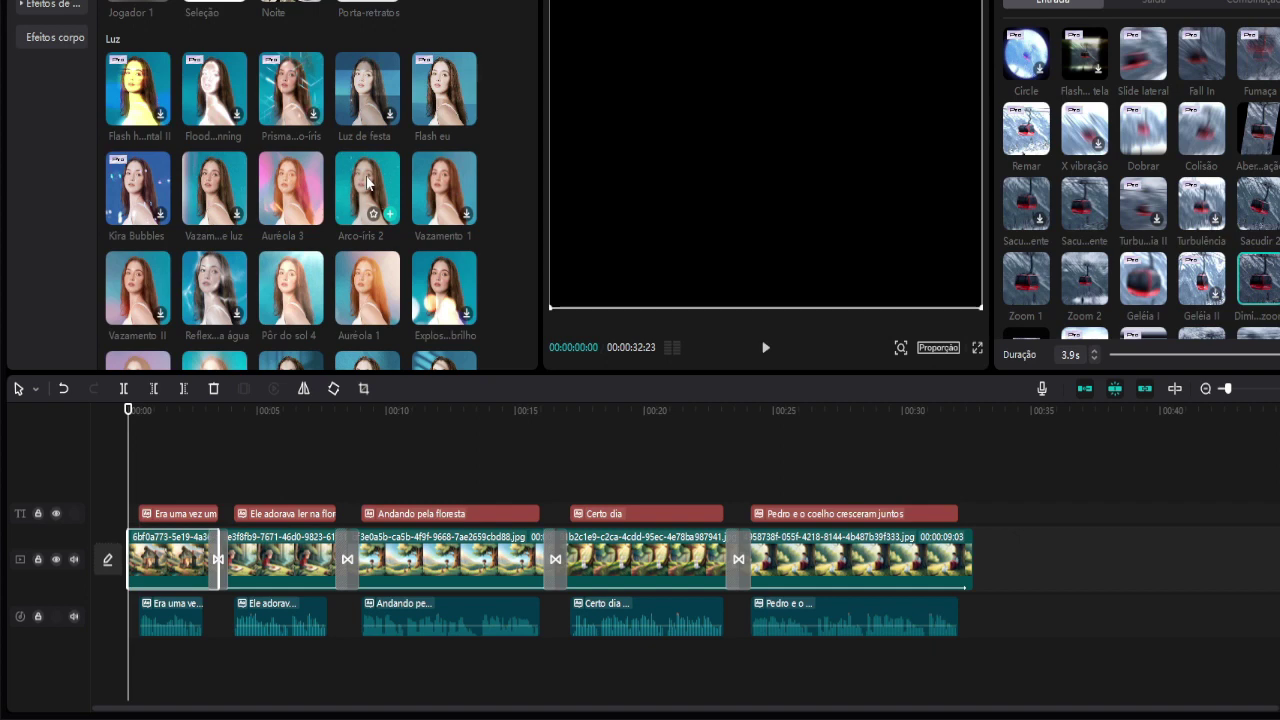
{"action": "left_click_drag", "start_coordinate": [368, 183], "coordinate": [160, 555]}
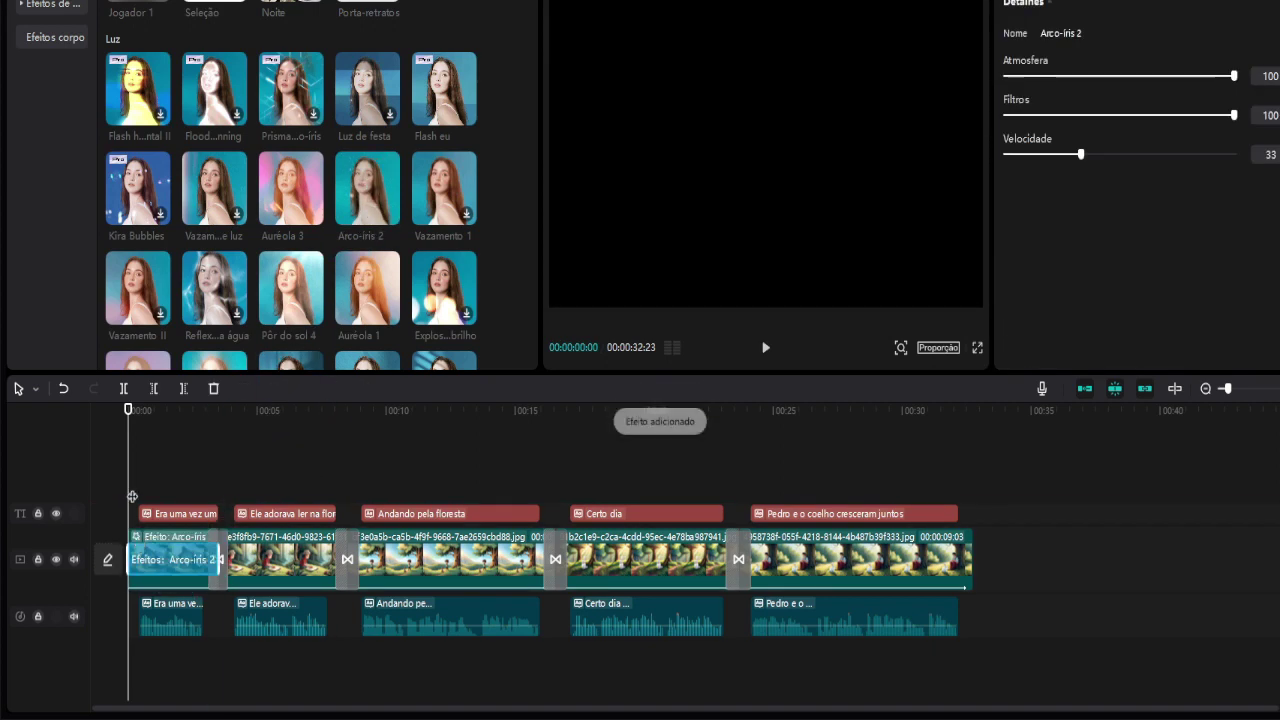
{"action": "left_click", "coordinate": [767, 350]}
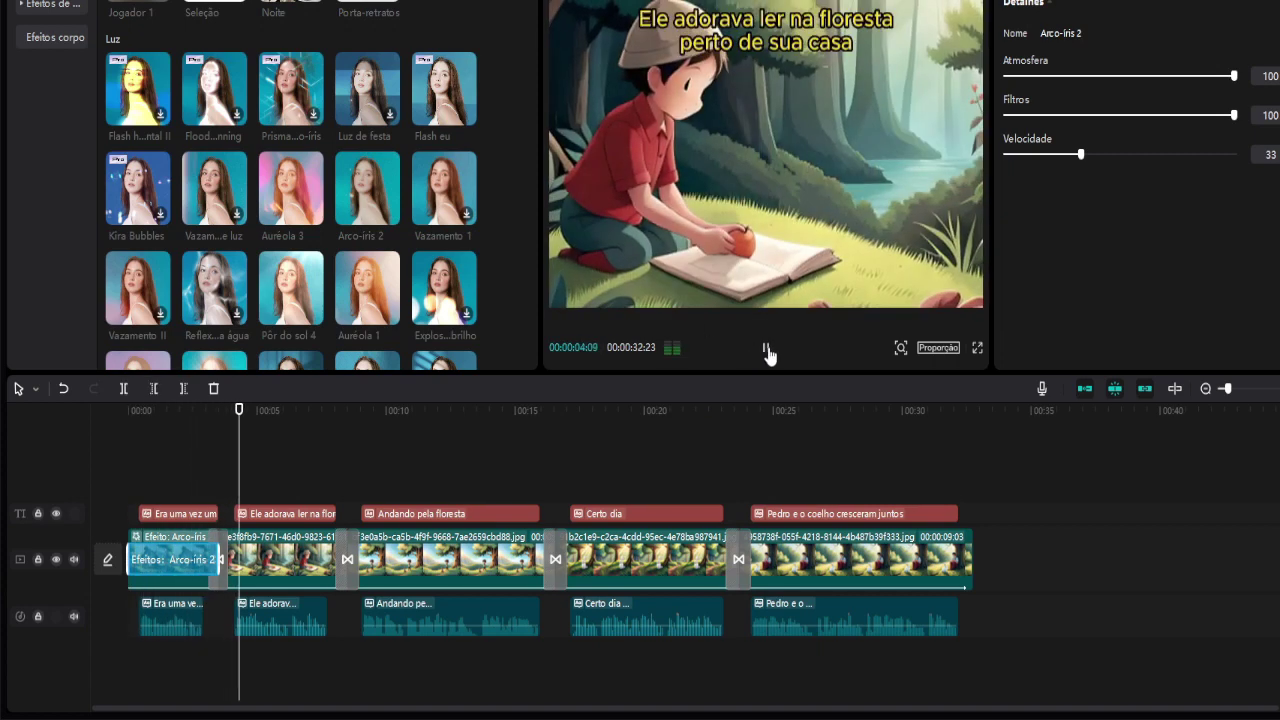
{"action": "left_click", "coordinate": [766, 348]}
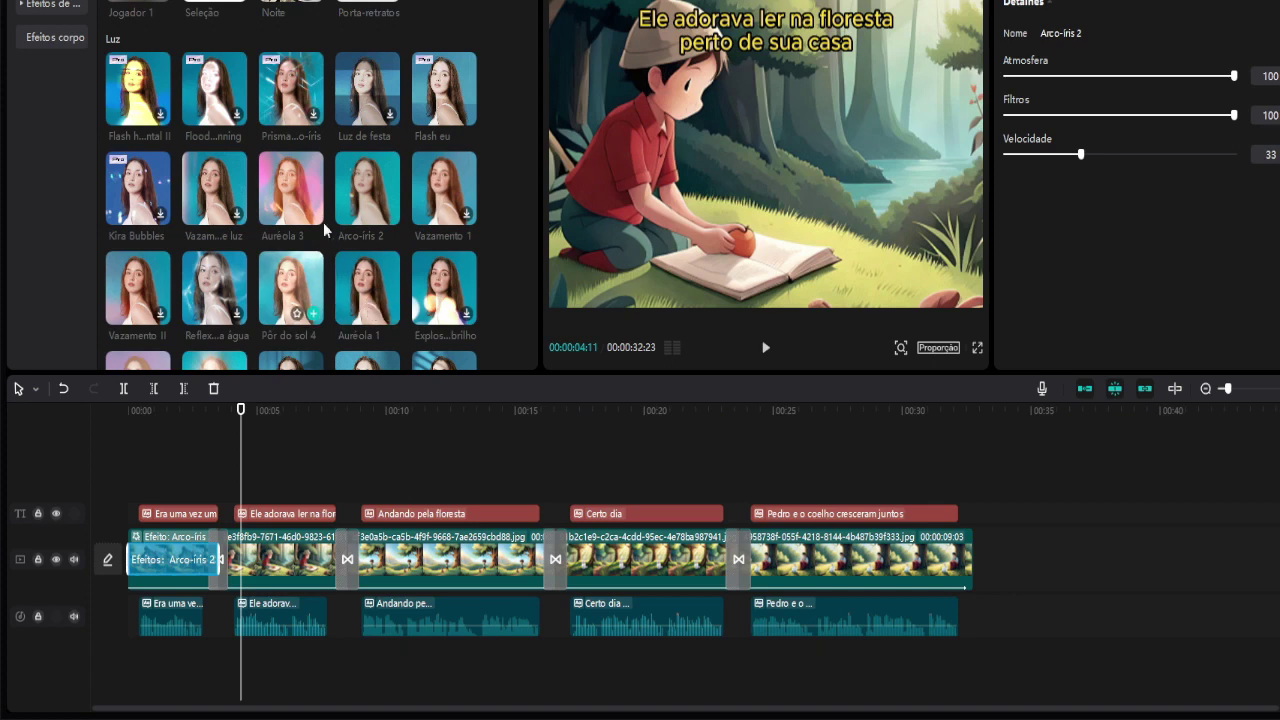
Step: Add the Arco-íris 2 effect to the second image clip and play back that section
{"action": "left_click_drag", "start_coordinate": [367, 288], "coordinate": [254, 558]}
{"action": "left_click_drag", "start_coordinate": [240, 410], "coordinate": [203, 425]}
{"action": "left_click", "coordinate": [764, 350]}
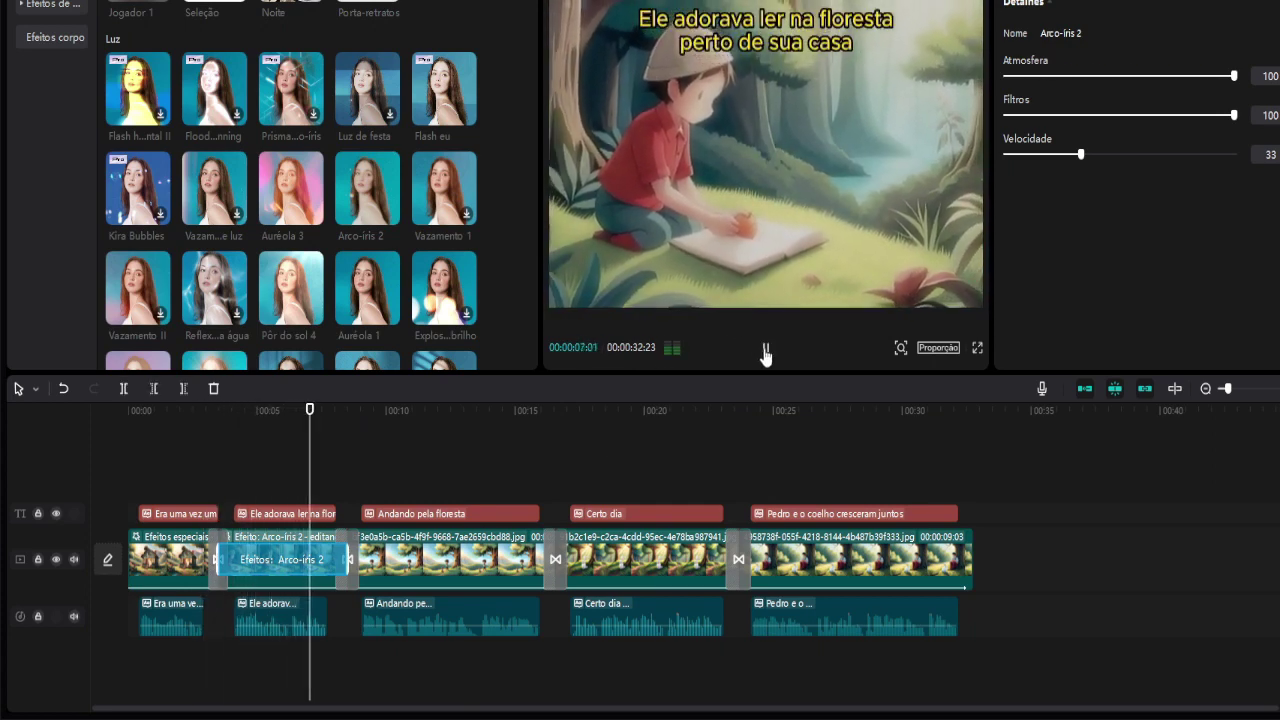
{"action": "left_click", "coordinate": [765, 350]}
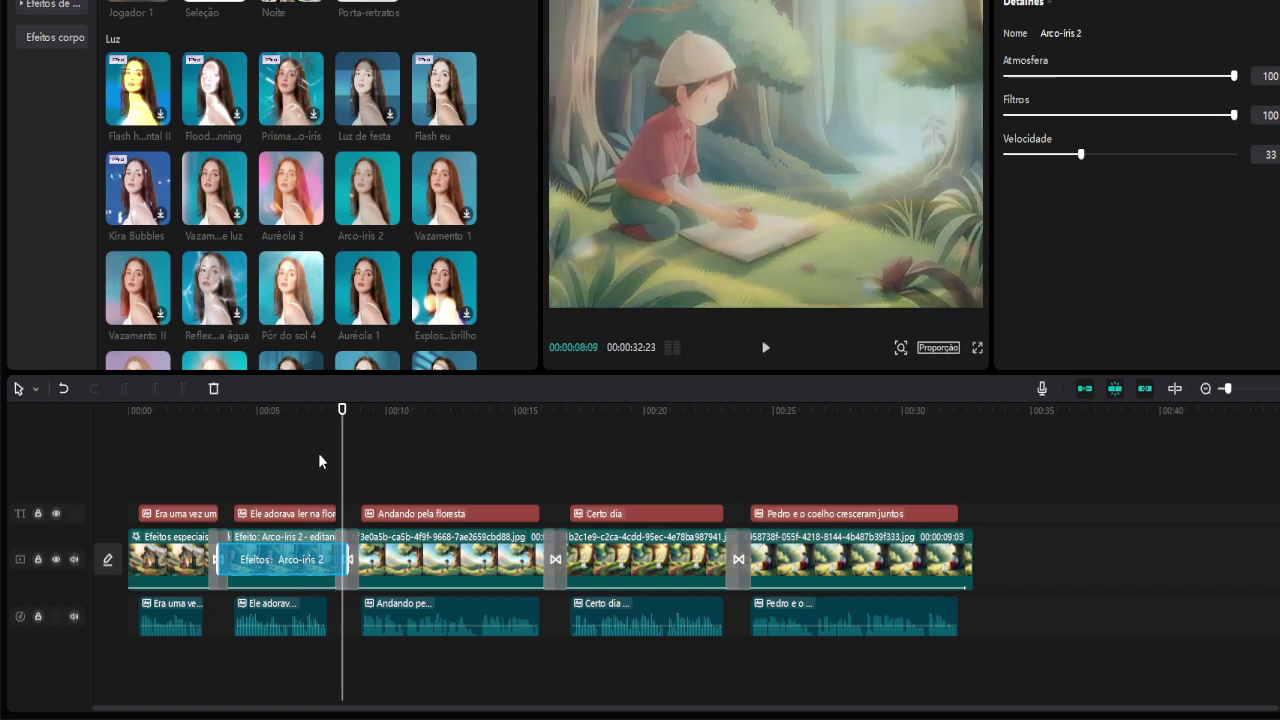
Step: Reduce the second clip's Arco-íris 2 effect to Atmosfera 51 and Filtros 55, and preview it
{"action": "left_click_drag", "start_coordinate": [341, 412], "coordinate": [268, 437]}
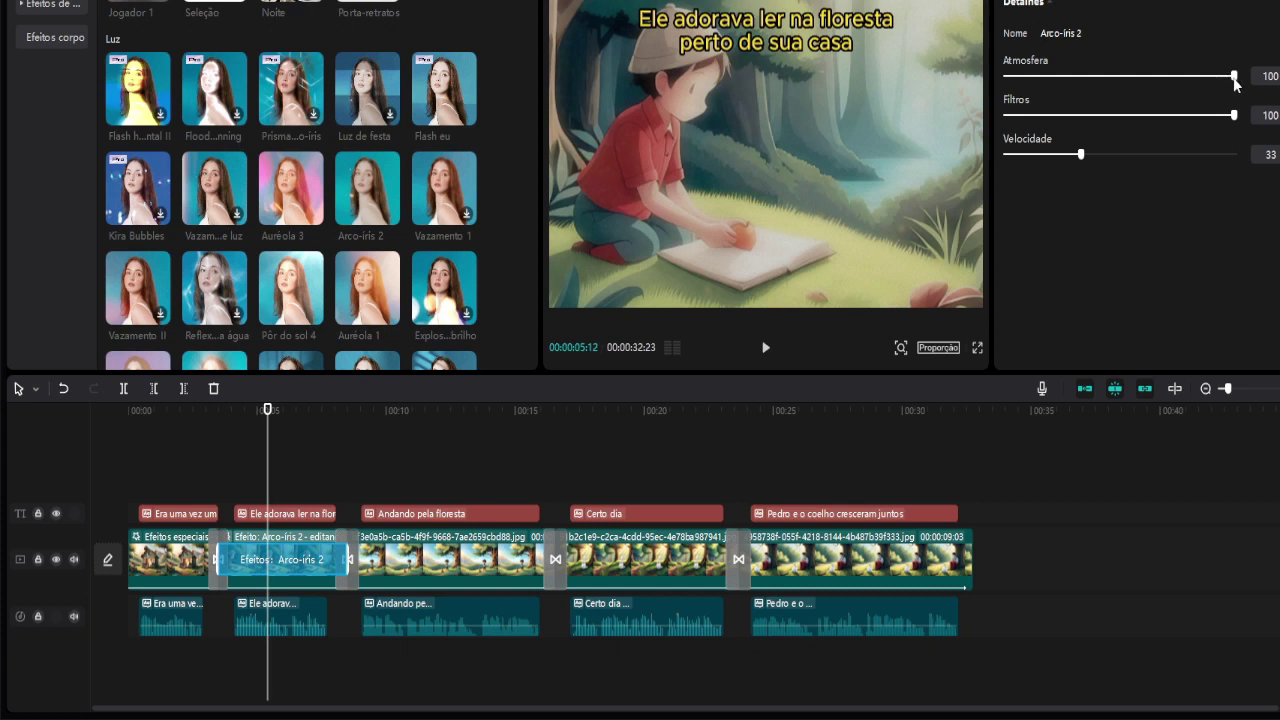
{"action": "left_click_drag", "start_coordinate": [1234, 76], "coordinate": [1152, 76]}
{"action": "left_click_drag", "start_coordinate": [1228, 116], "coordinate": [1157, 130]}
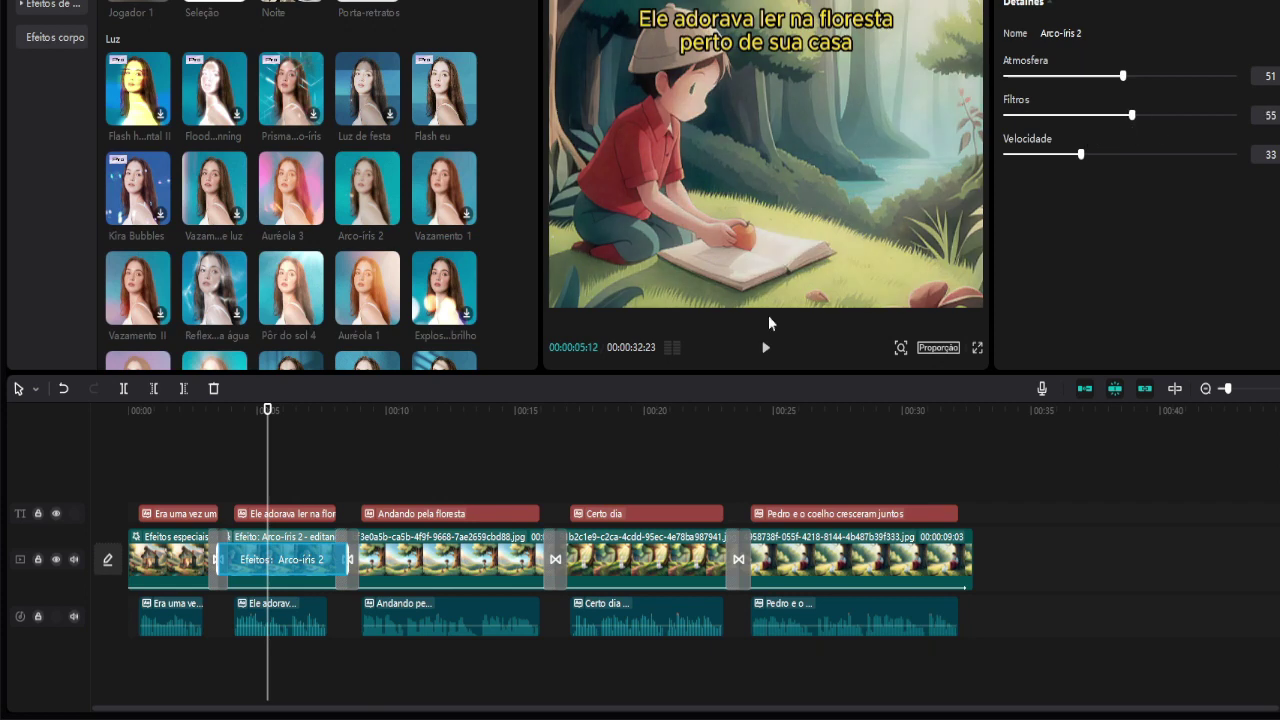
{"action": "left_click", "coordinate": [767, 352]}
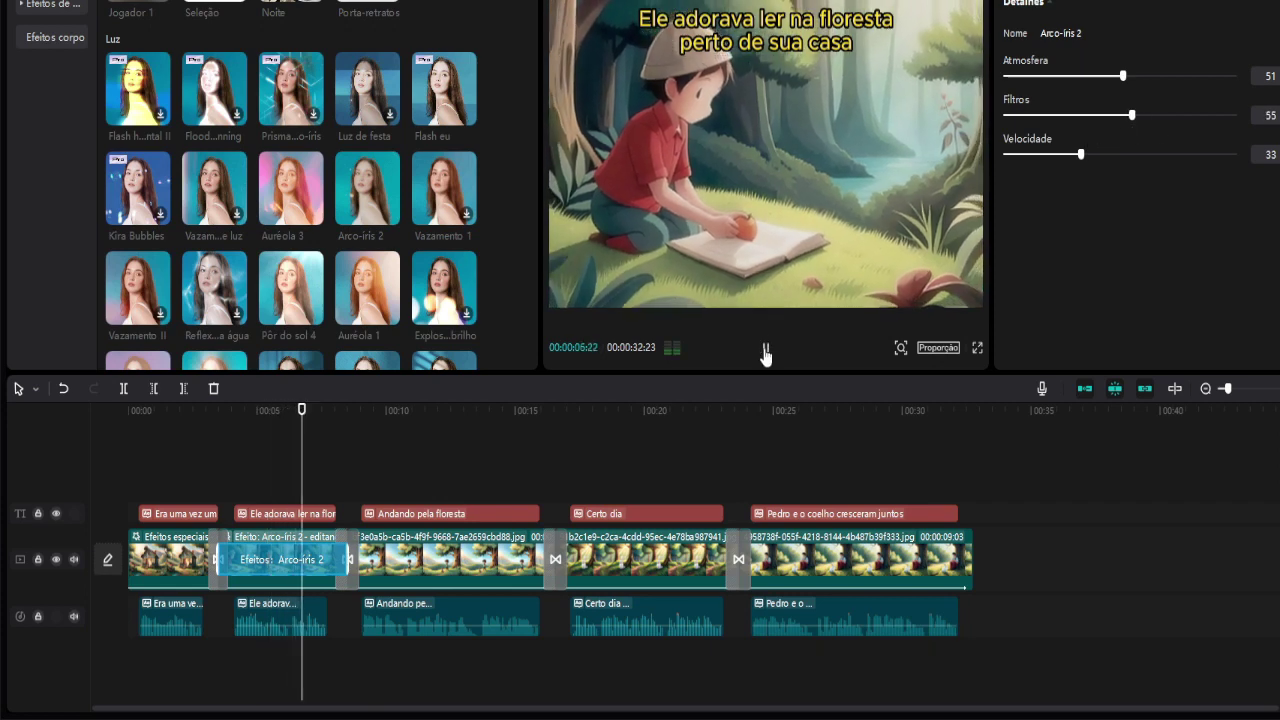
{"action": "left_click", "coordinate": [767, 352]}
Step: Add the Auréola 3 effect to the third image clip and lower its Atmosfera to 62, previewing before and after the change
{"action": "left_click_drag", "start_coordinate": [291, 188], "coordinate": [404, 541]}
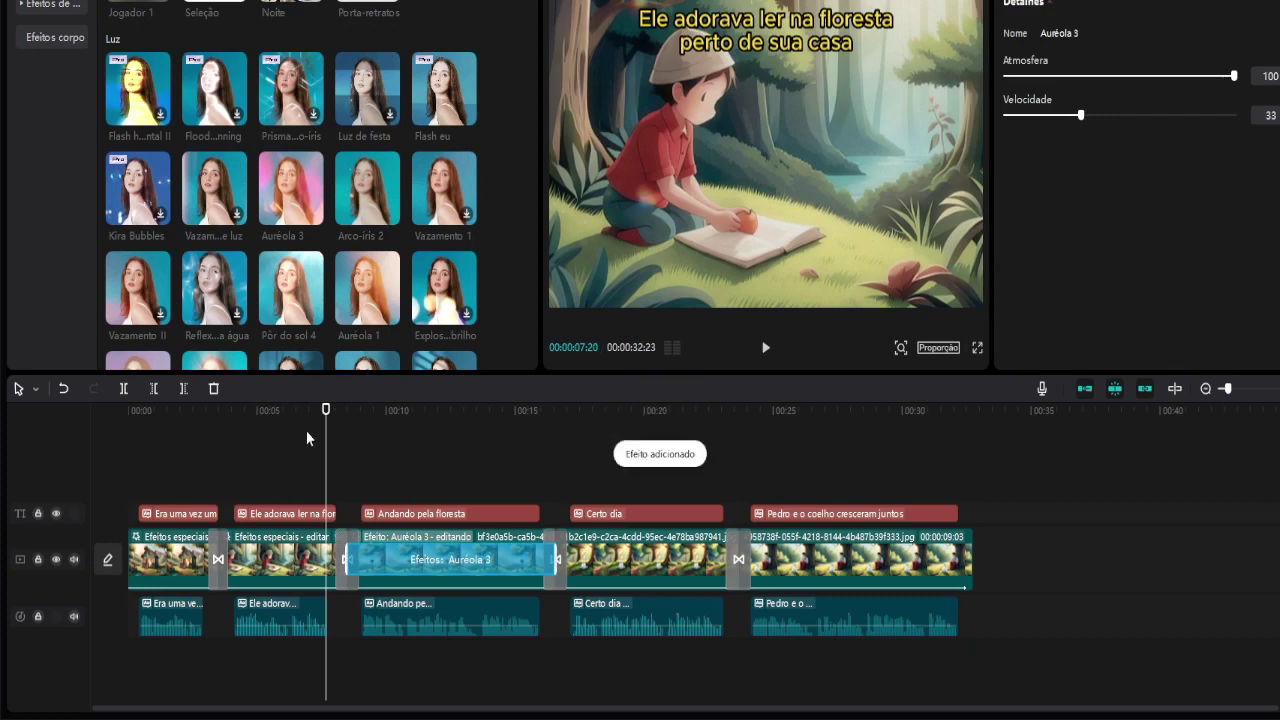
{"action": "left_click", "coordinate": [767, 352]}
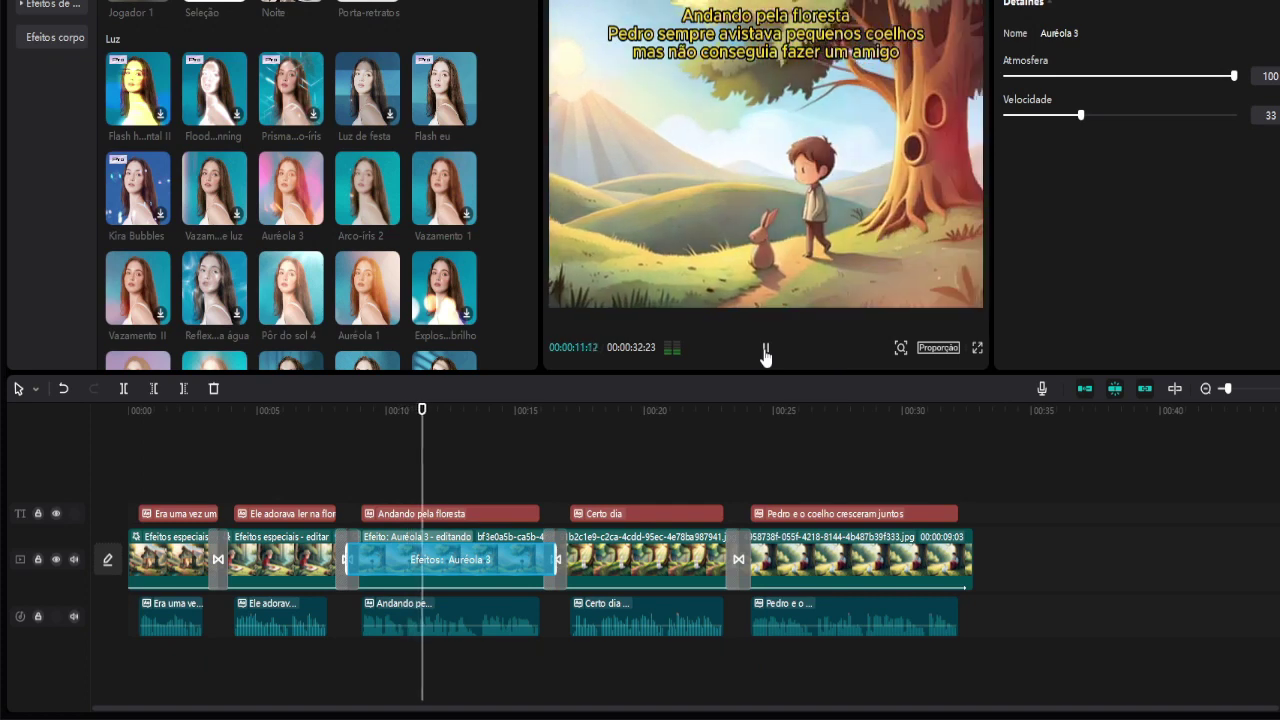
{"action": "left_click", "coordinate": [766, 352]}
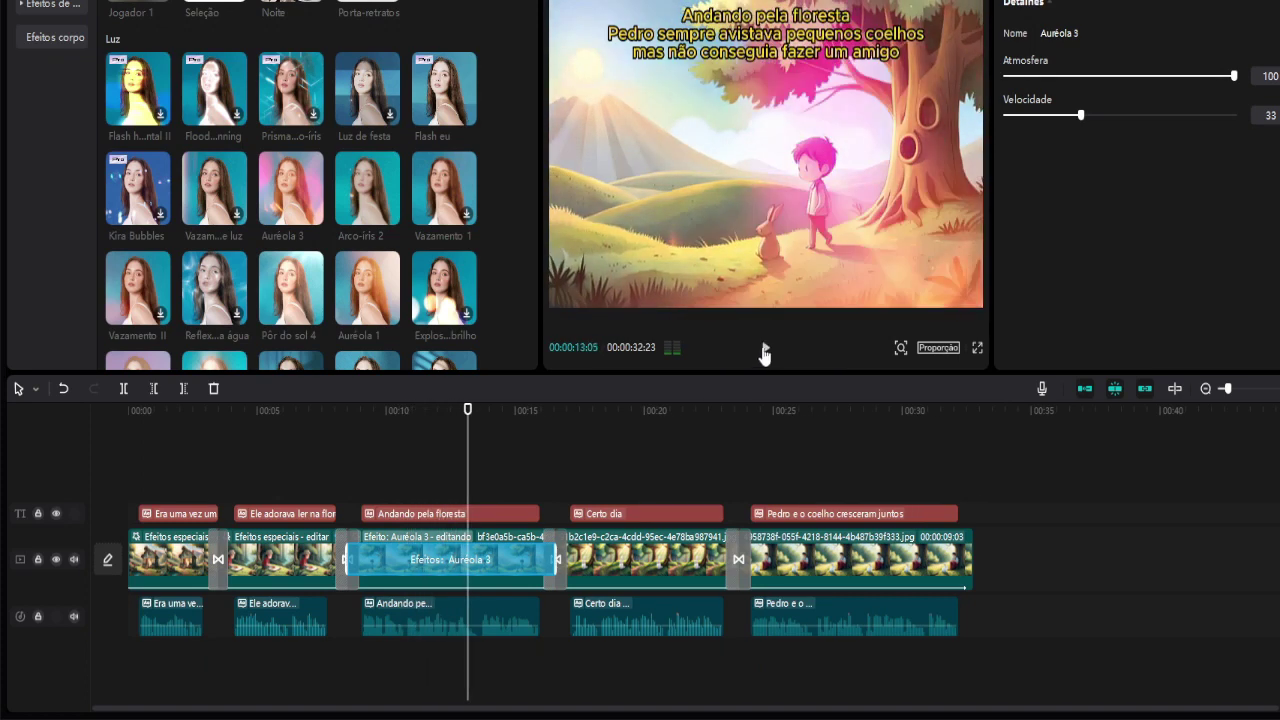
{"action": "left_click_drag", "start_coordinate": [1236, 82], "coordinate": [1147, 87]}
{"action": "left_click_drag", "start_coordinate": [469, 409], "coordinate": [322, 451]}
{"action": "left_click", "coordinate": [761, 349]}
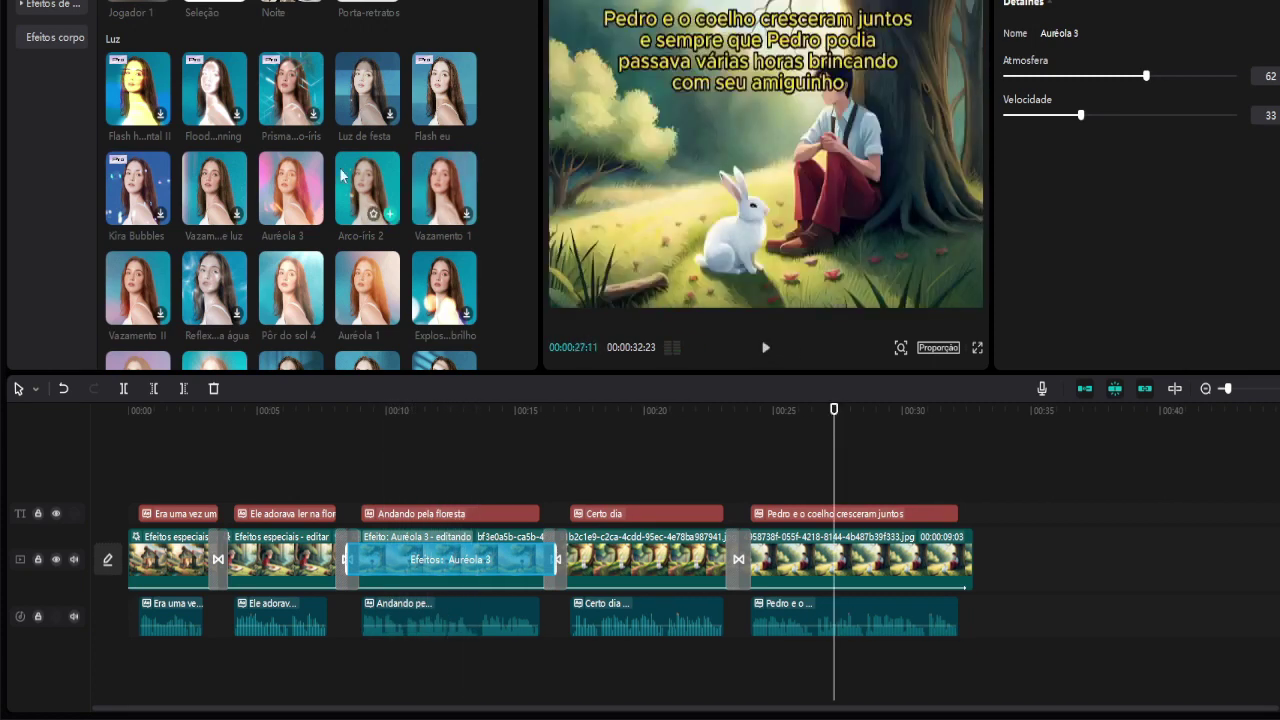
{"action": "scroll", "coordinate": [357, 145], "scroll_direction": "down", "scroll_amount": 5}
{"action": "scroll", "coordinate": [357, 145], "scroll_direction": "down", "scroll_amount": 10}
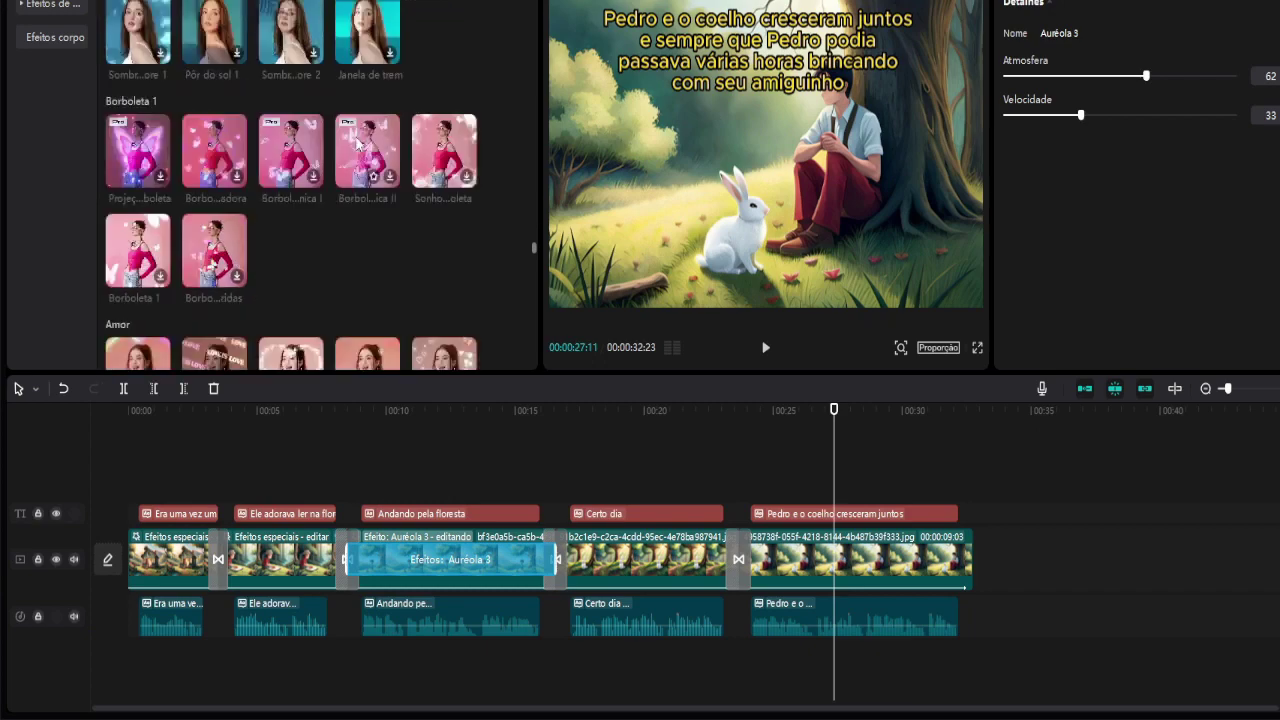
{"action": "scroll", "coordinate": [357, 145], "scroll_direction": "down", "scroll_amount": 12}
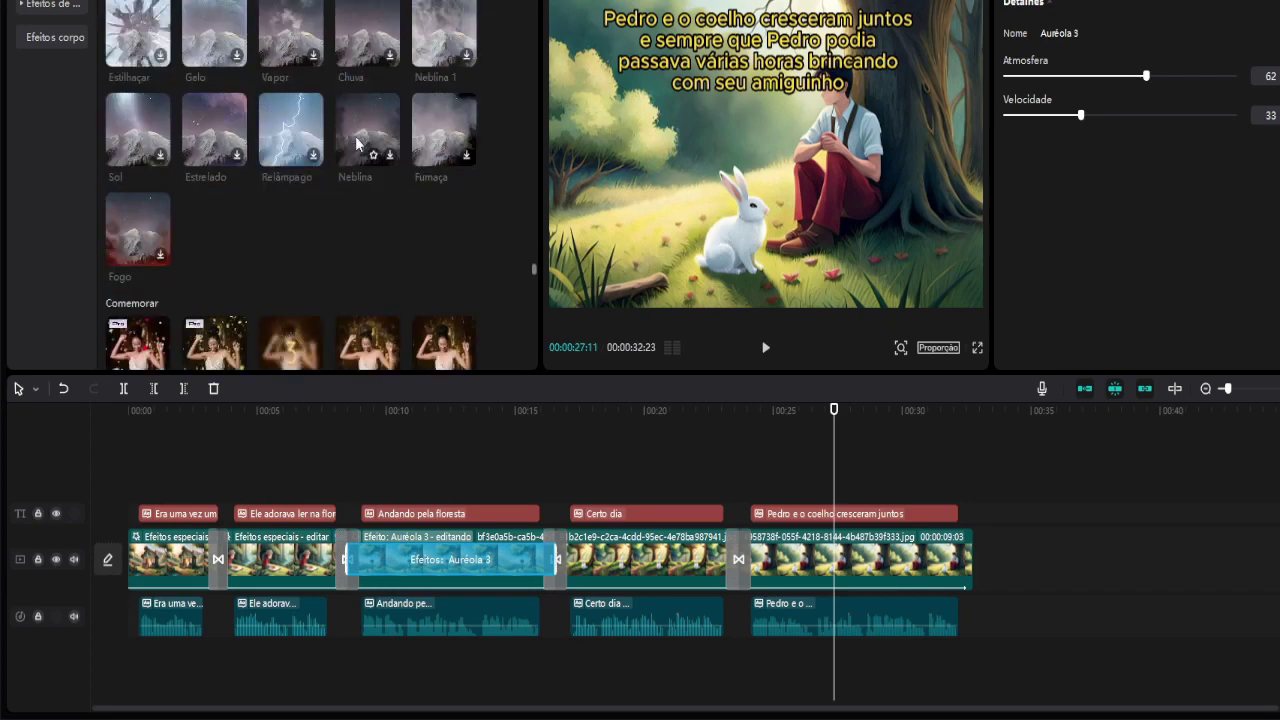
{"action": "scroll", "coordinate": [357, 145], "scroll_direction": "down", "scroll_amount": 3}
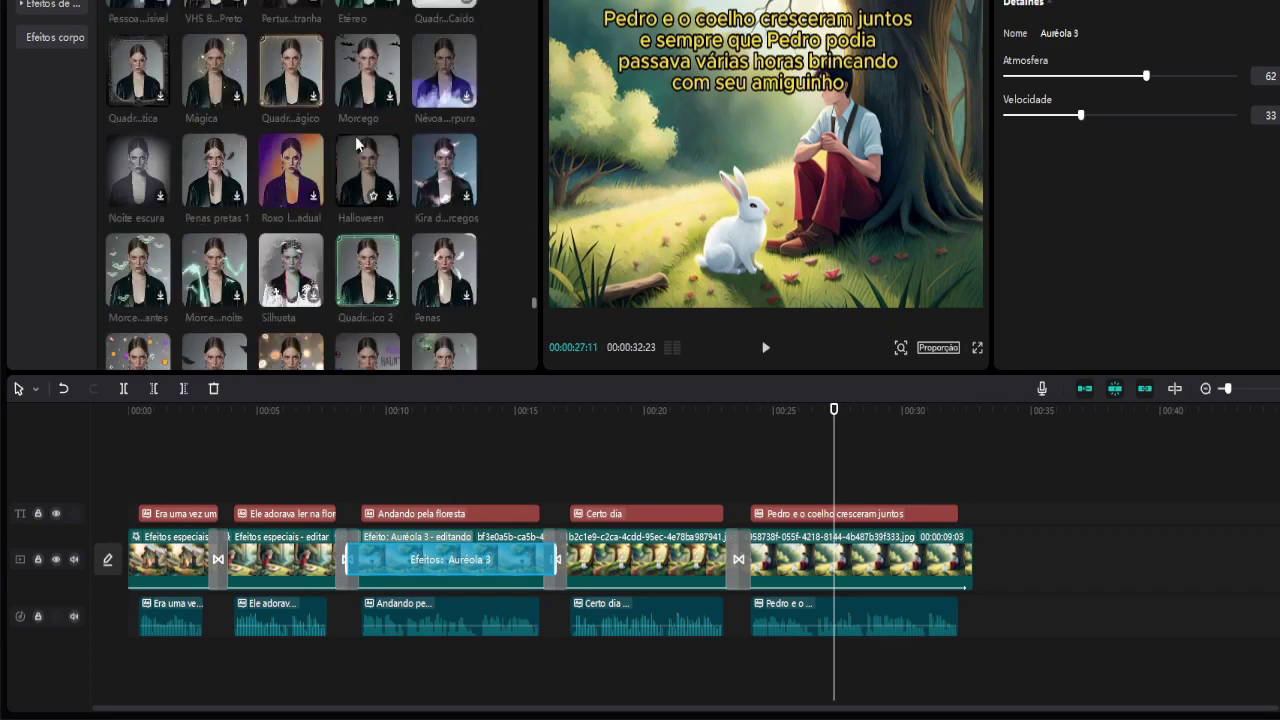
{"action": "left_click_drag", "start_coordinate": [835, 410], "coordinate": [724, 512]}
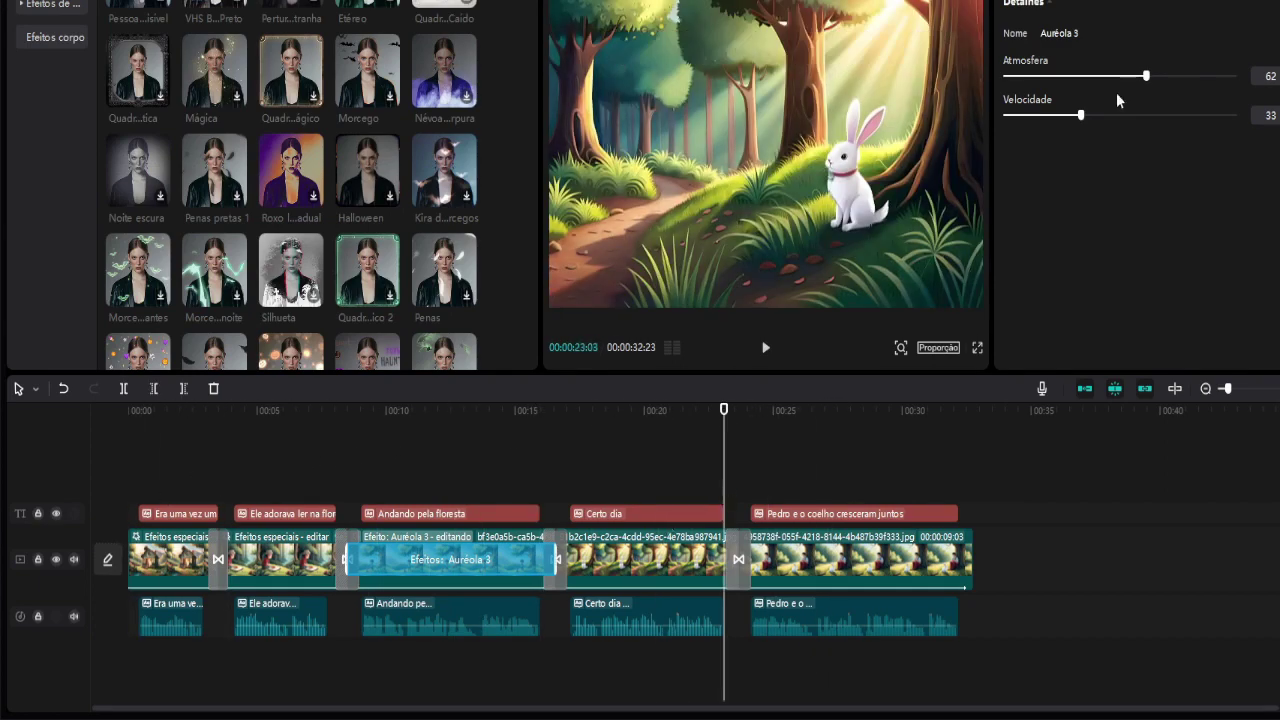
Step: Review the resolution options in the export settings, cancel the export, and play the exported video 0727 in the media player
{"action": "key", "text": "ctrl+e"}
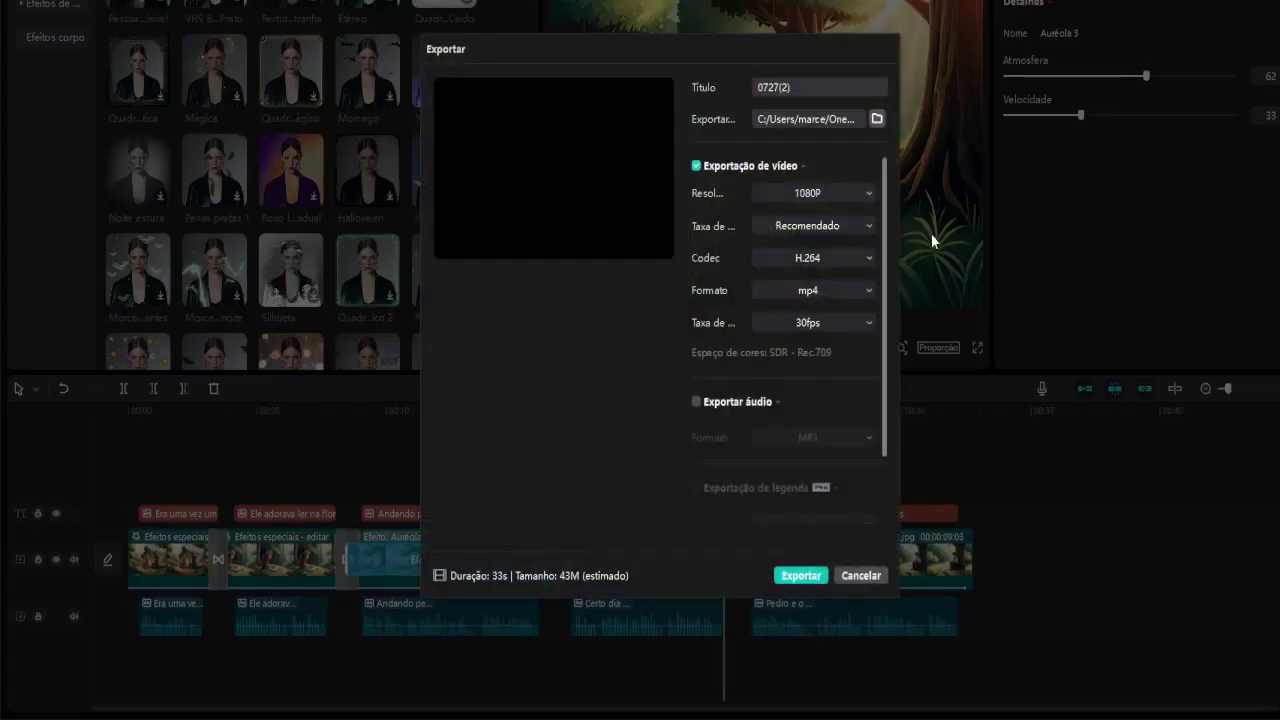
{"action": "left_click", "coordinate": [867, 192]}
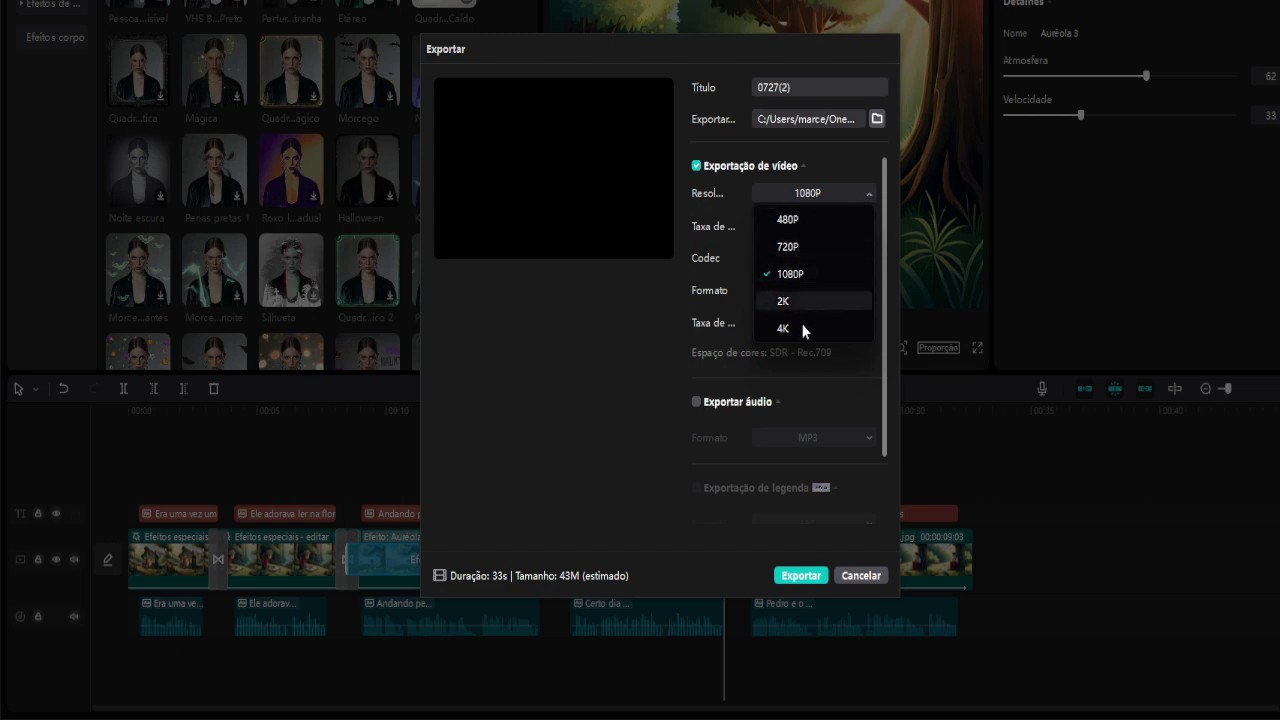
{"action": "left_click", "coordinate": [867, 193]}
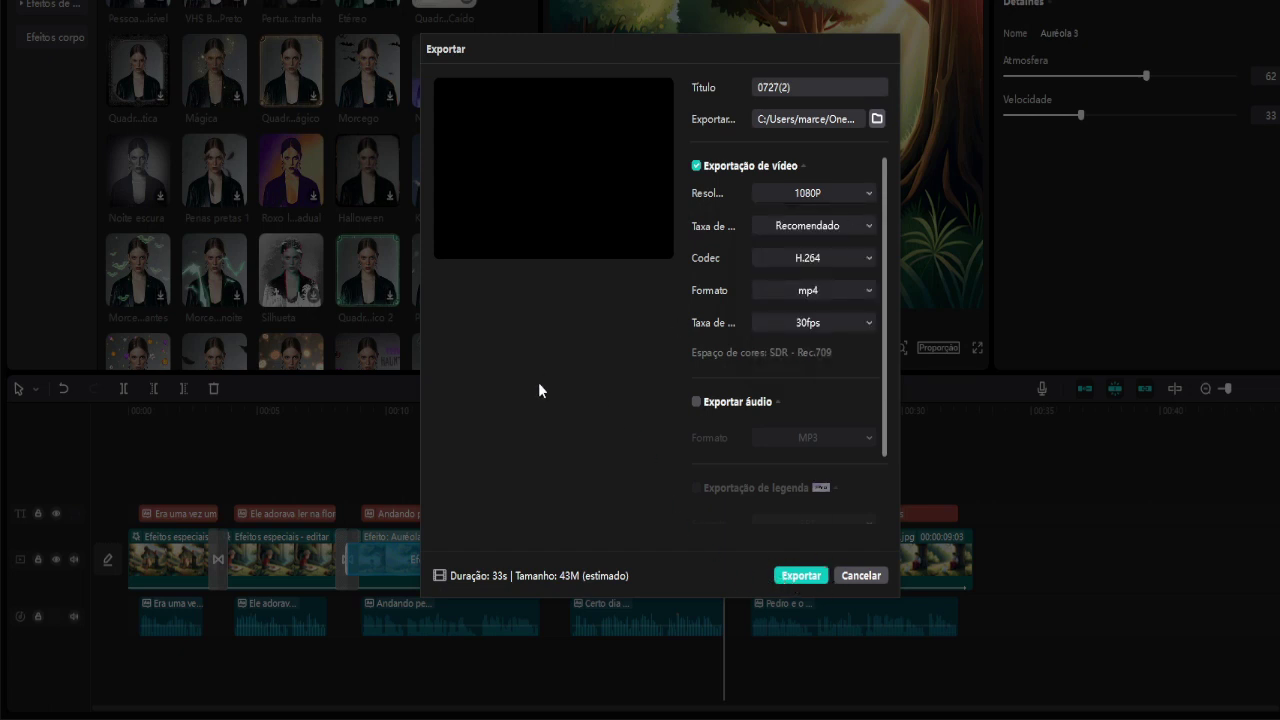
{"action": "left_click", "coordinate": [859, 575]}
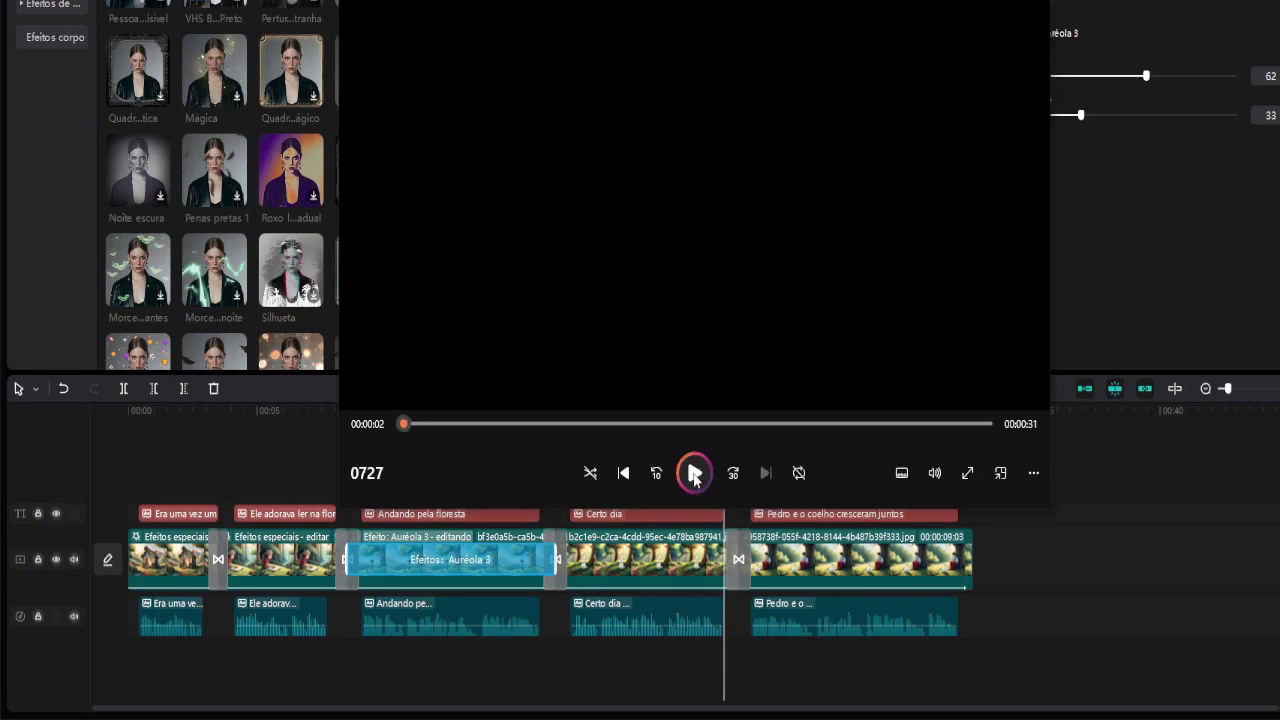
{"action": "left_click", "coordinate": [694, 474]}
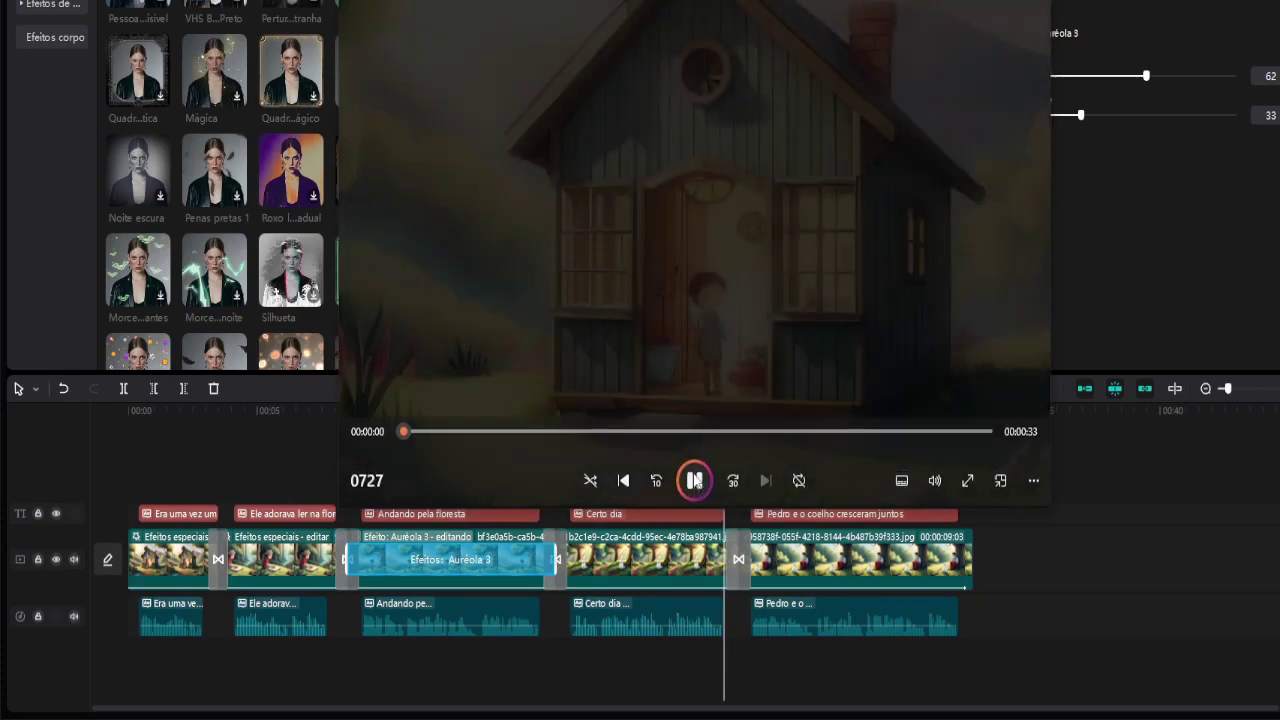